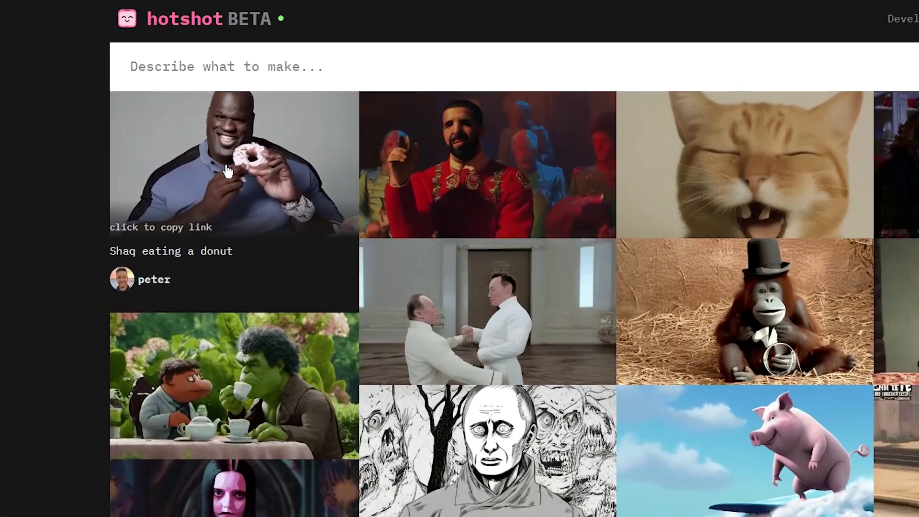
Copy the share link of the donut-eating clip in the Hotshot gallery
{"action": "left_click", "coordinate": [228, 171]}
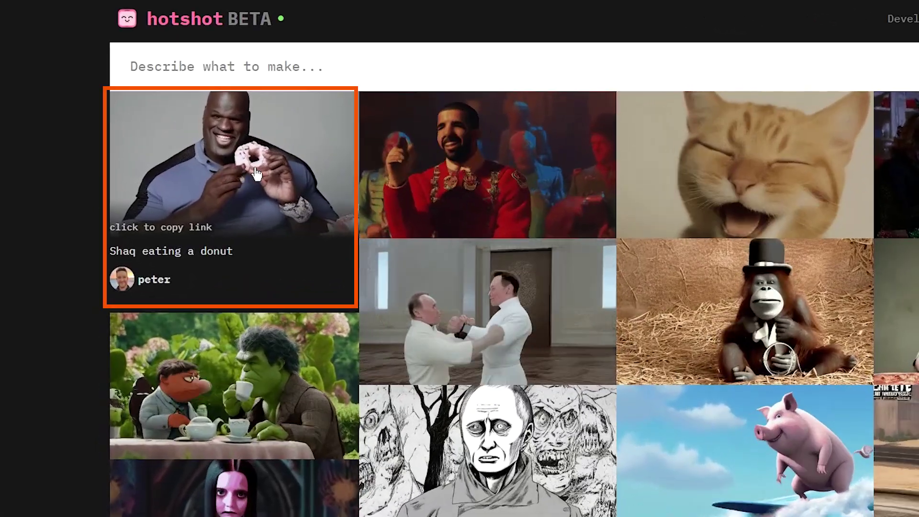
{"action": "left_click_drag", "start_coordinate": [113, 251], "coordinate": [233, 251]}
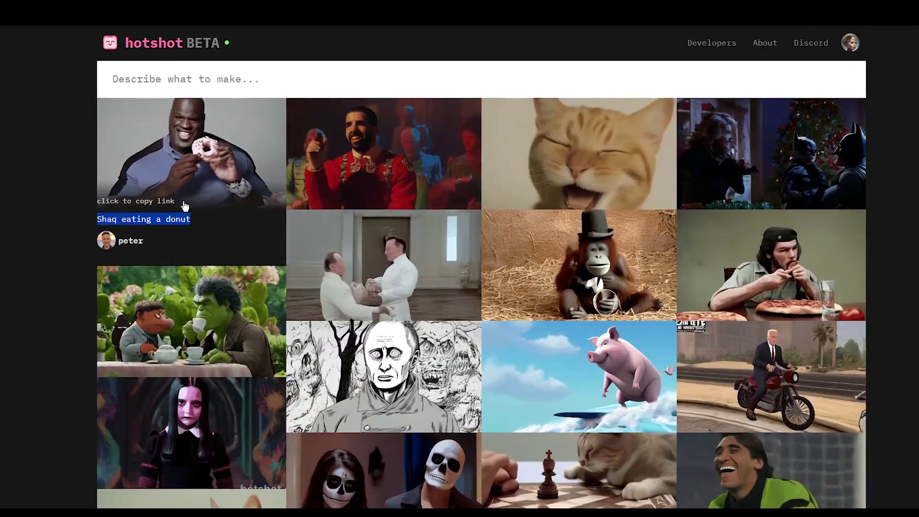
{"action": "left_click", "coordinate": [185, 206]}
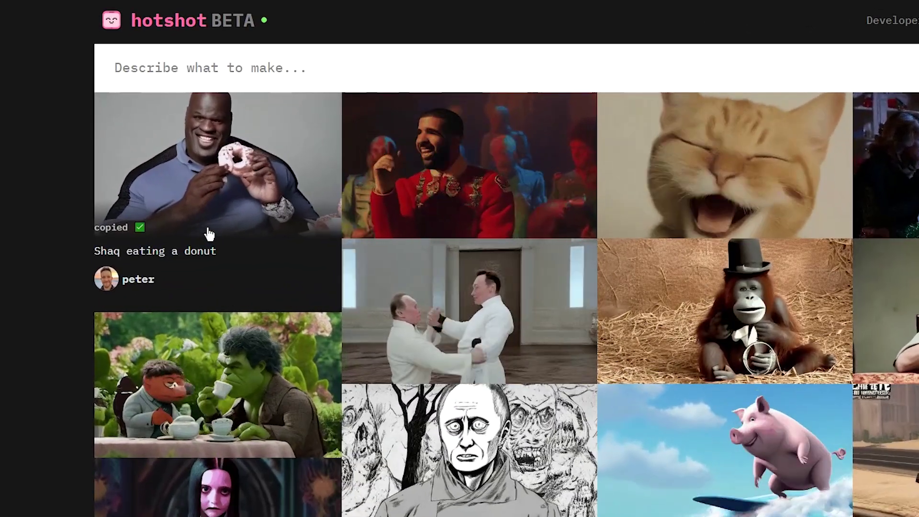
{"action": "right_click", "coordinate": [209, 127]}
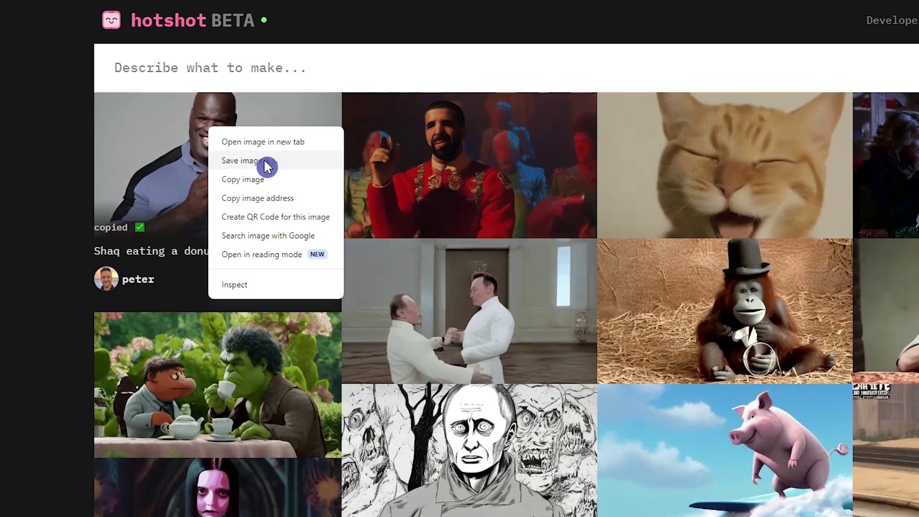
{"action": "left_click", "coordinate": [346, 70]}
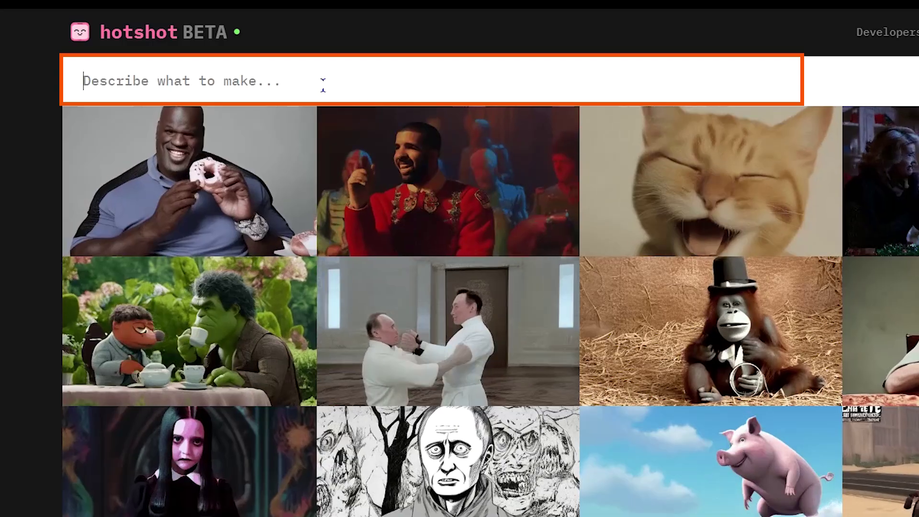
Generate 'raccoon playing guitar' GIFs and preview the second, third and fourth results
{"action": "type", "text": "raccoon playing guitar"}
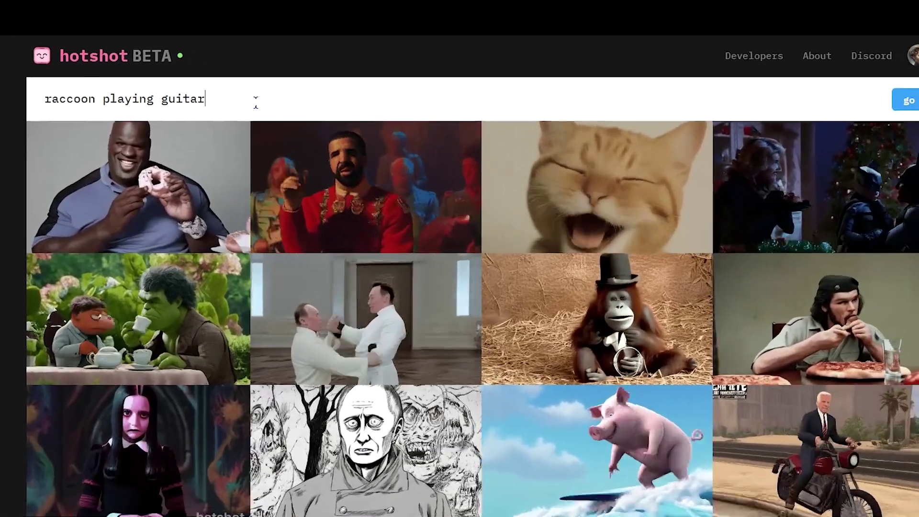
{"action": "key", "text": "Return"}
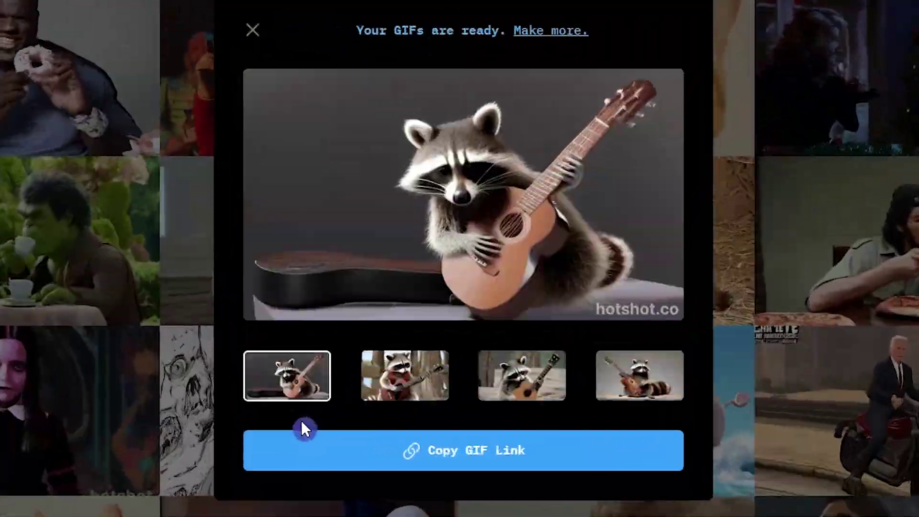
{"action": "left_click", "coordinate": [391, 394]}
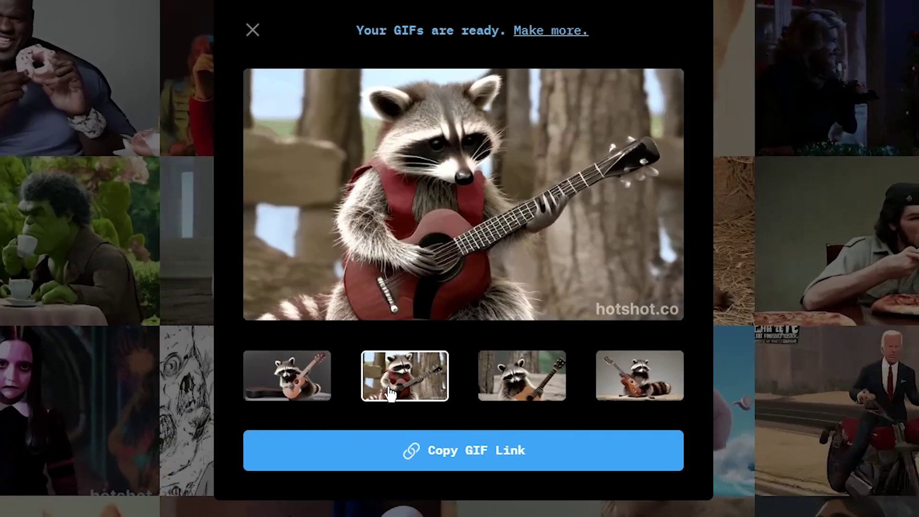
{"action": "left_click", "coordinate": [551, 388]}
{"action": "left_click", "coordinate": [639, 378]}
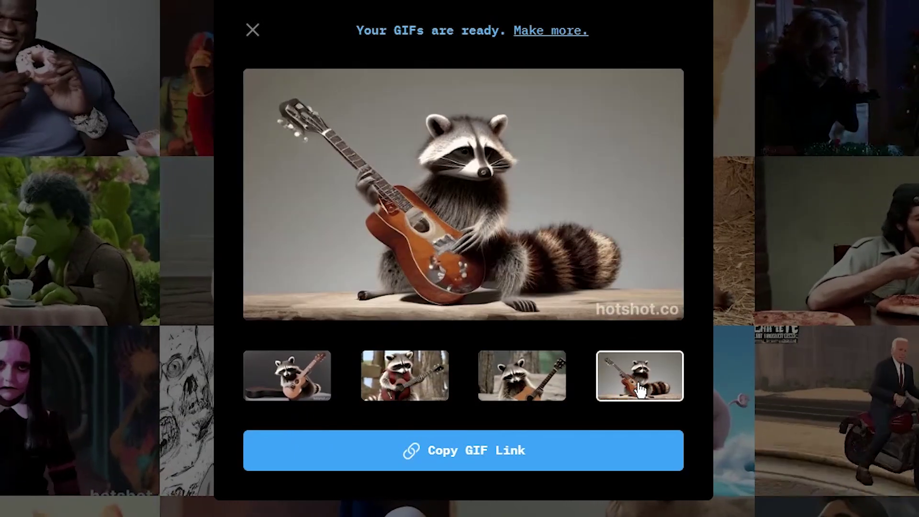
{"action": "left_click", "coordinate": [405, 378]}
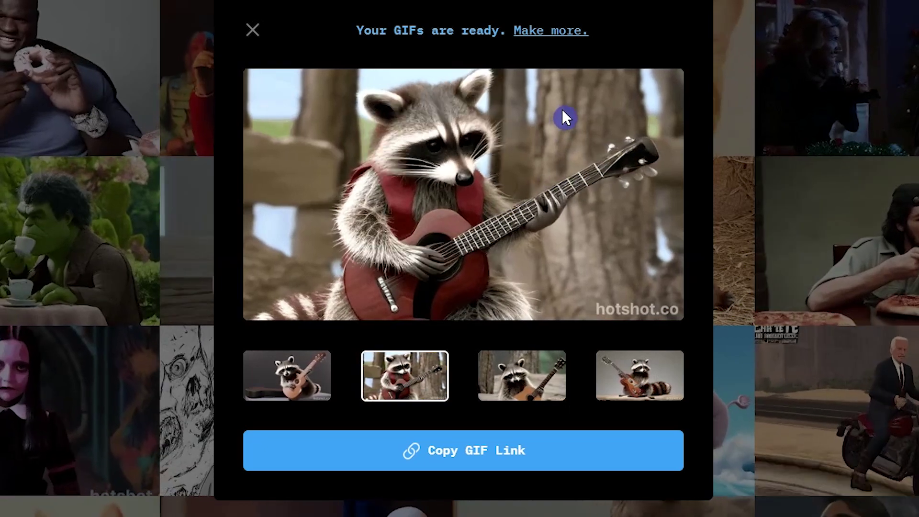
{"action": "right_click", "coordinate": [563, 111]}
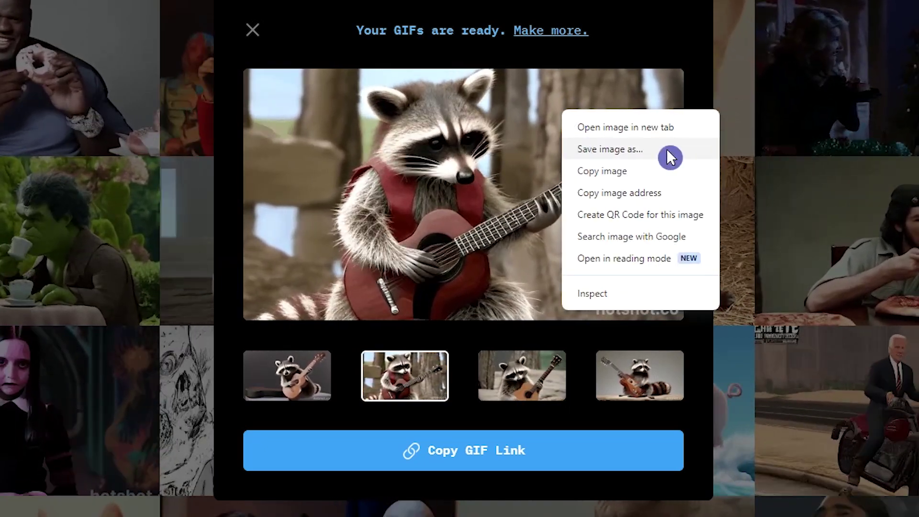
{"action": "left_click", "coordinate": [669, 149]}
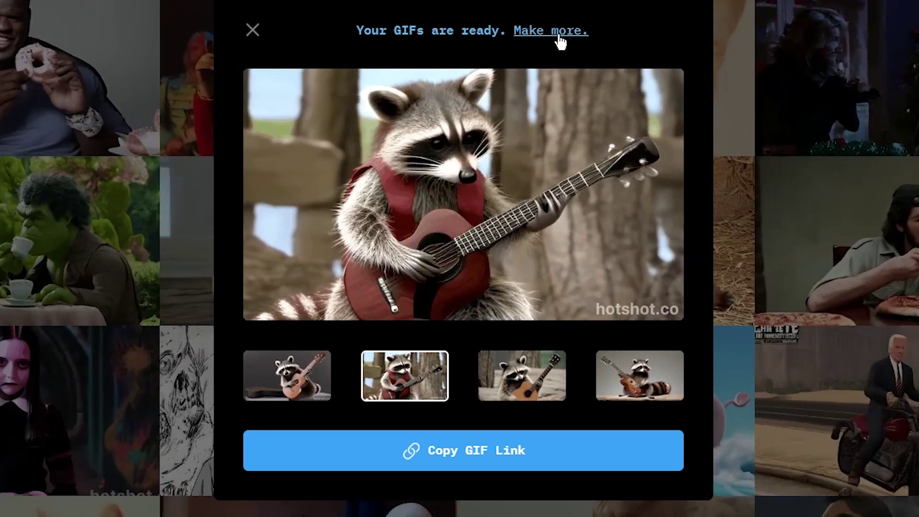
Make another raccoon batch, preview each, and copy the fourth GIF's link (raccoon leaning on a guitar)
{"action": "left_click", "coordinate": [544, 32]}
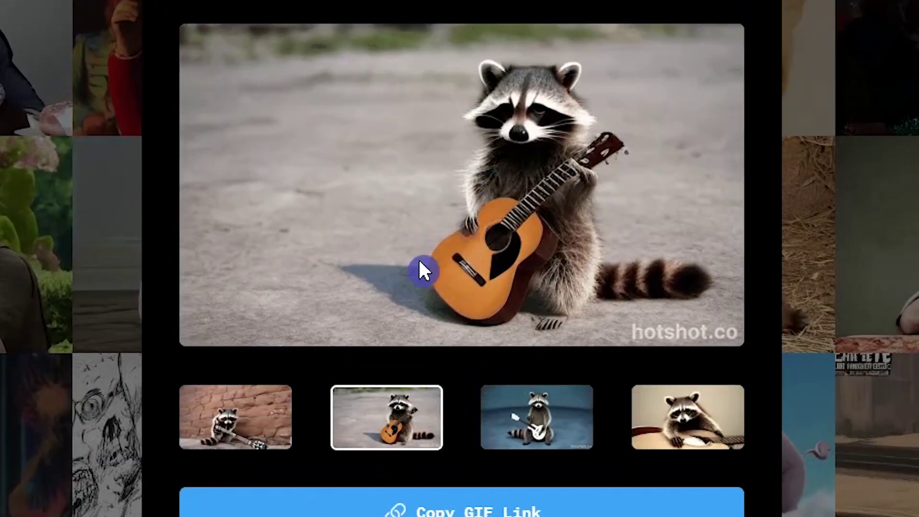
{"action": "left_click", "coordinate": [294, 391]}
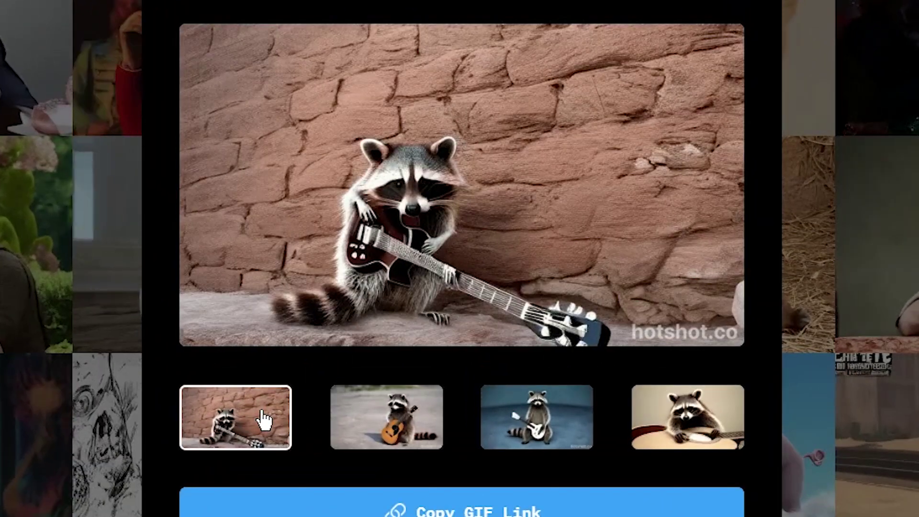
{"action": "left_click", "coordinate": [381, 421]}
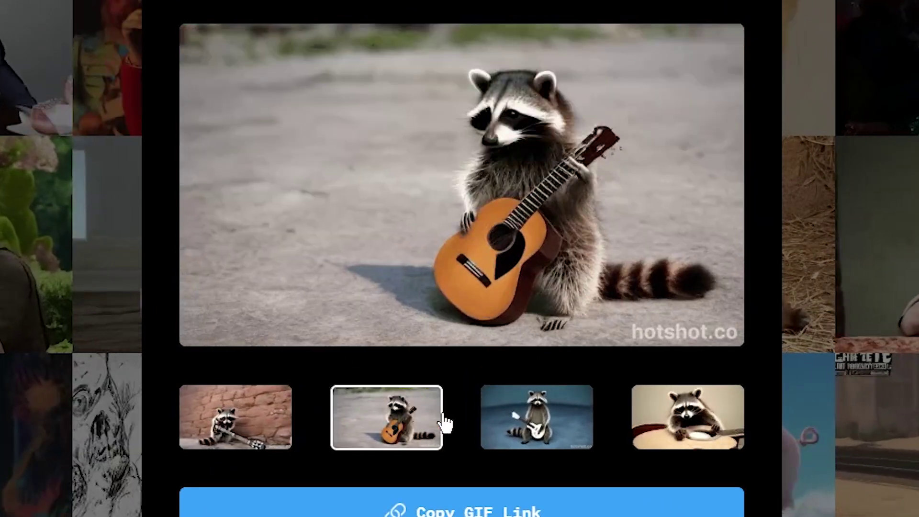
{"action": "left_click", "coordinate": [522, 424]}
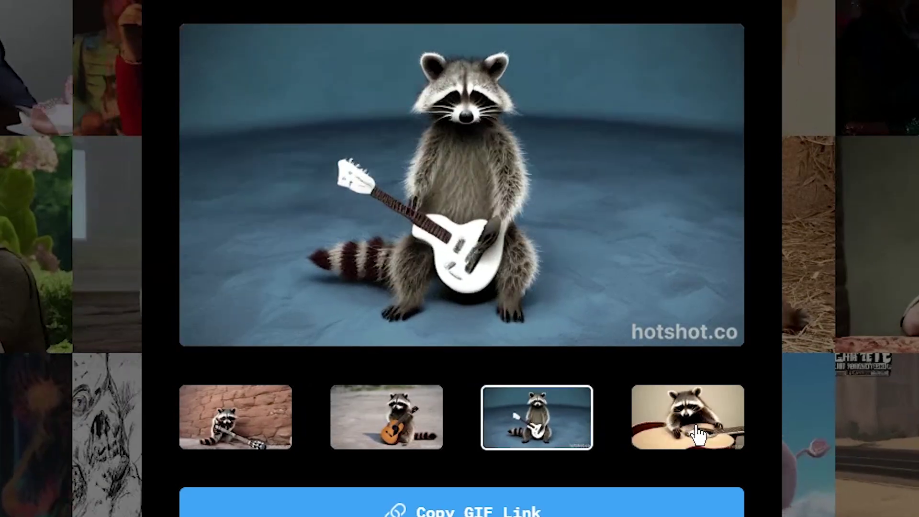
{"action": "left_click", "coordinate": [700, 435]}
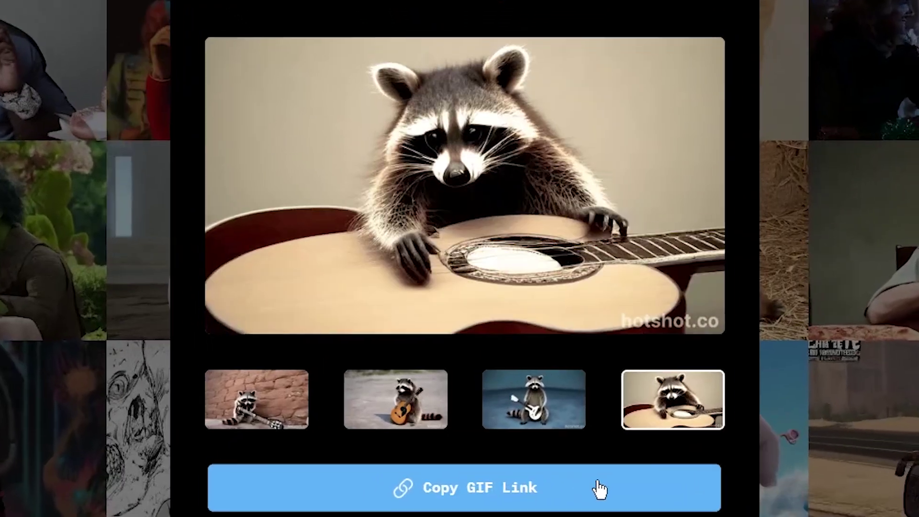
{"action": "left_click", "coordinate": [599, 488]}
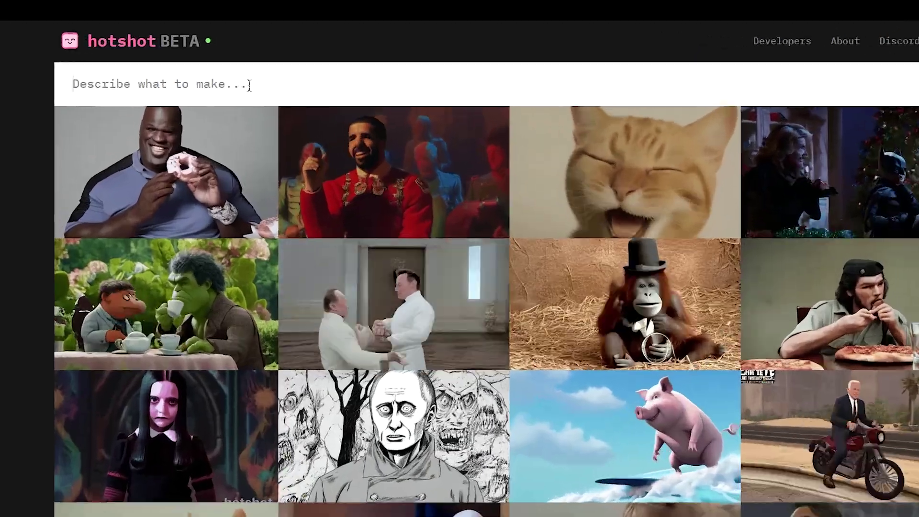
Generate GIFs from a 'skating on the street' prompt and preview the second through fourth results
{"action": "type", "text": "Donald "}
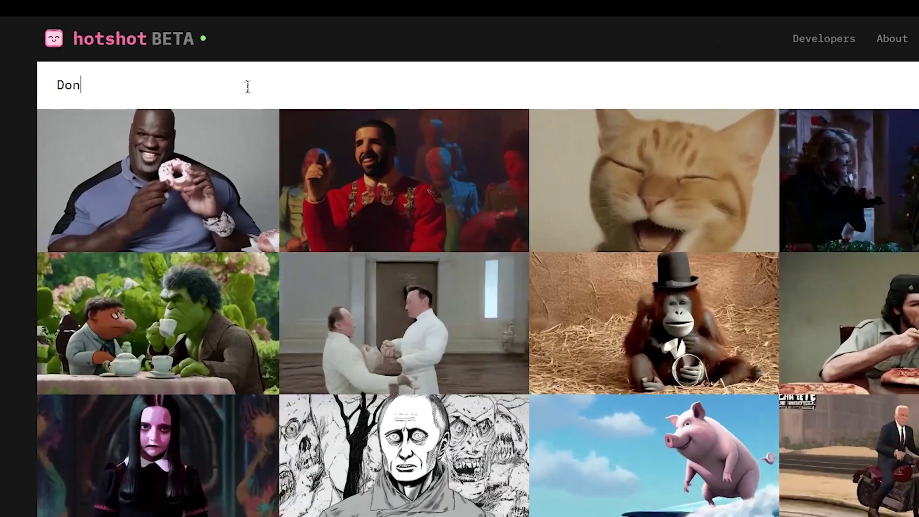
{"action": "type", "text": "Trump "}
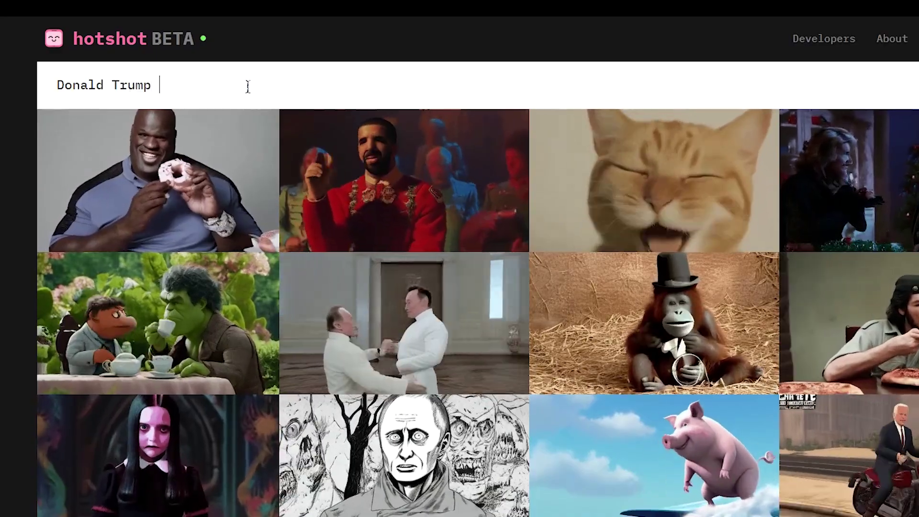
{"action": "type", "text": "skating on the stre"}
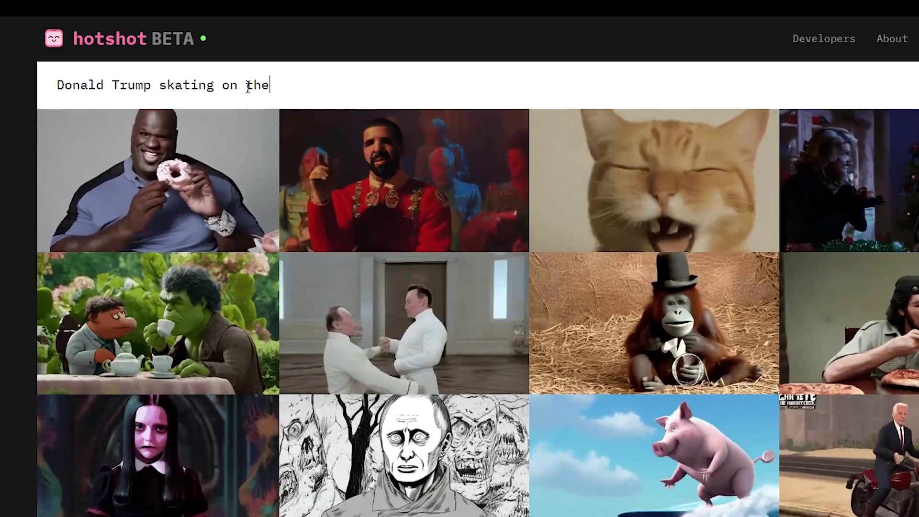
{"action": "type", "text": "et"}
{"action": "key", "text": "Return"}
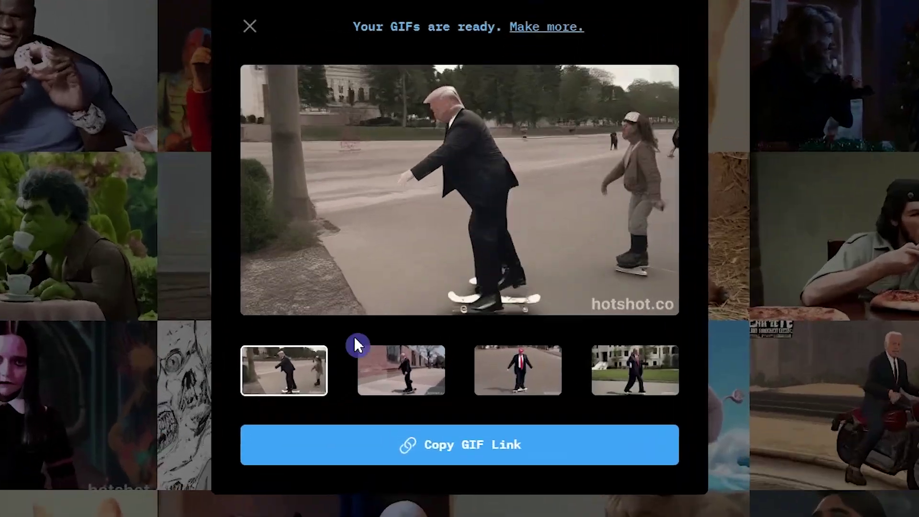
{"action": "left_click", "coordinate": [433, 341]}
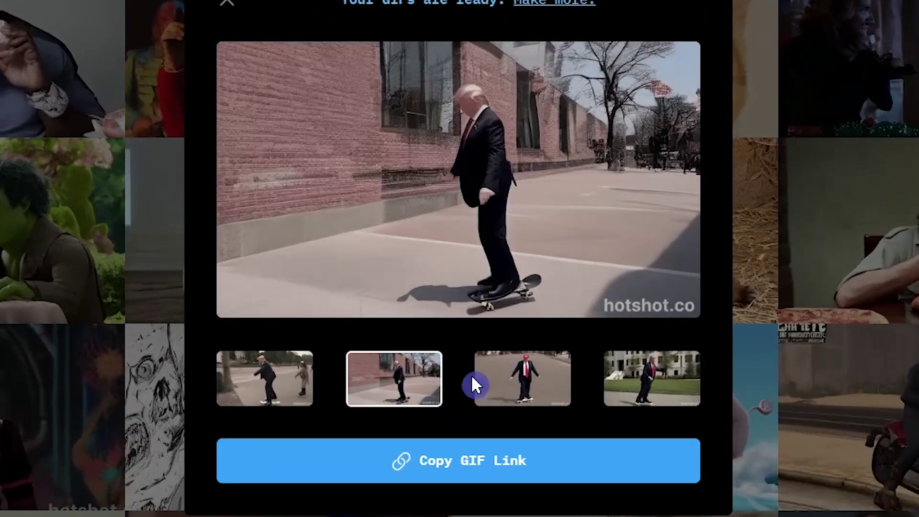
{"action": "left_click", "coordinate": [507, 343]}
{"action": "left_click", "coordinate": [641, 392]}
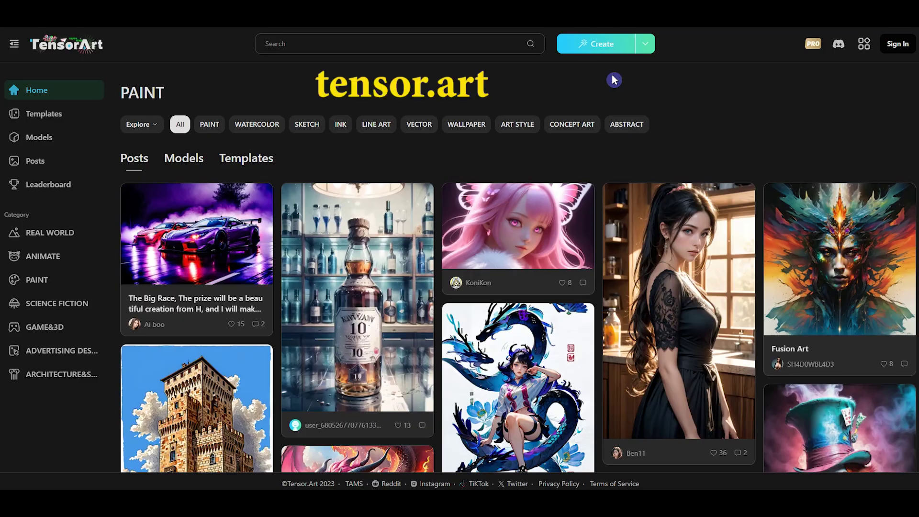
Scroll down the TensorArt home page and open the Sign In dialog
{"action": "scroll", "coordinate": [774, 82], "scroll_direction": "down", "scroll_amount": 13}
{"action": "scroll", "coordinate": [776, 86], "scroll_direction": "down", "scroll_amount": 10}
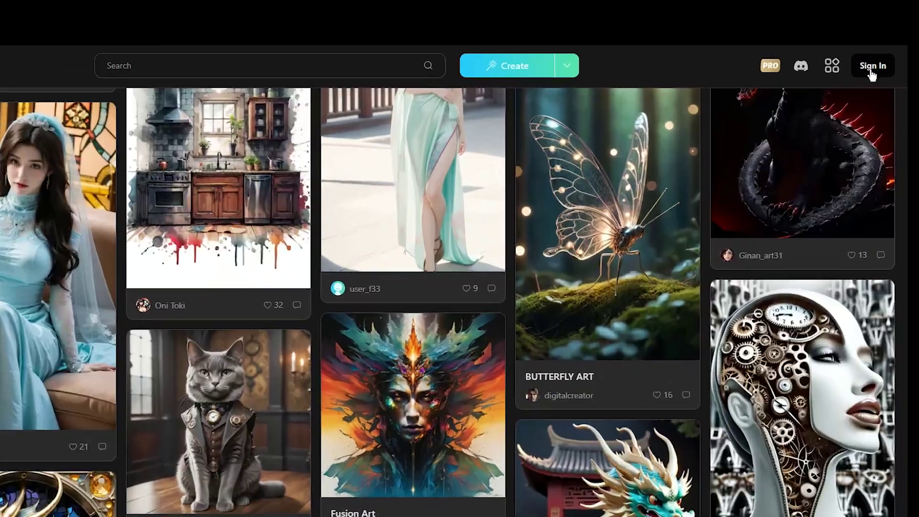
{"action": "left_click", "coordinate": [871, 67]}
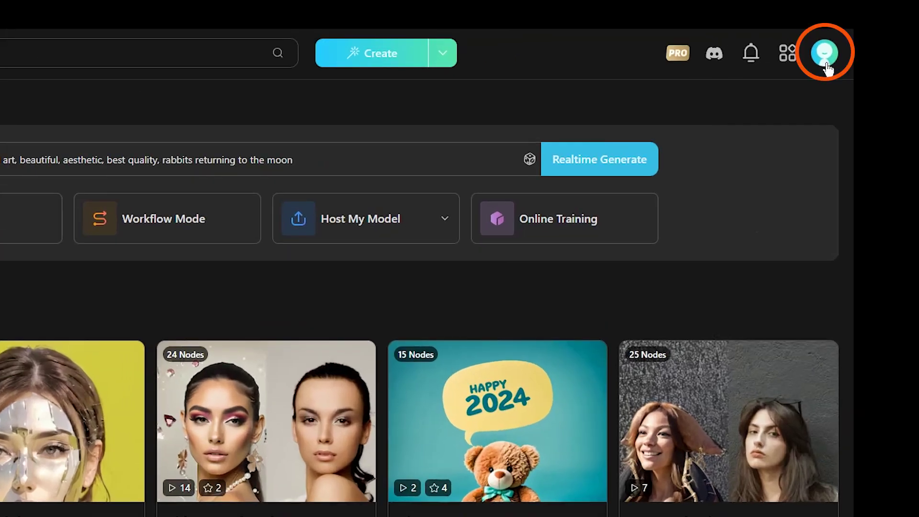
In the Animate workspace, replace the prompt with the pasted raccoon-playing-guitar prompt
{"action": "left_click", "coordinate": [905, 43]}
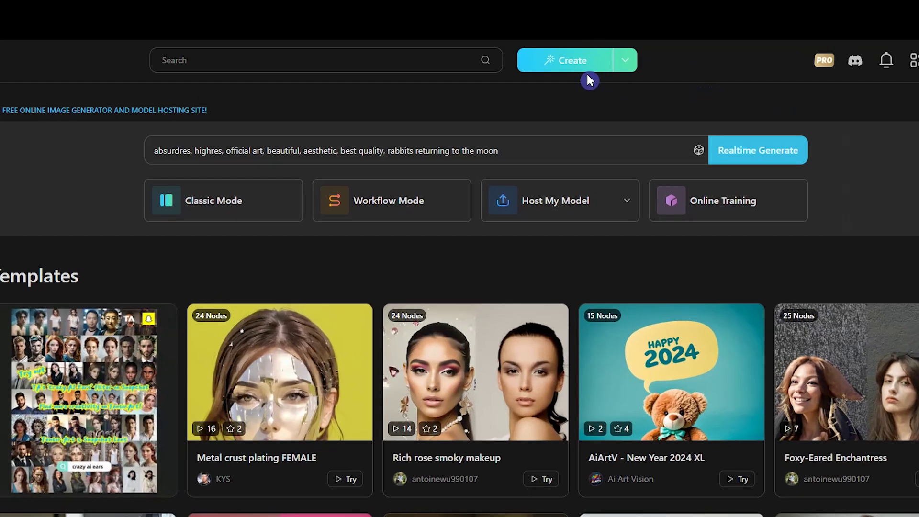
{"action": "mouse_move", "coordinate": [385, 53]}
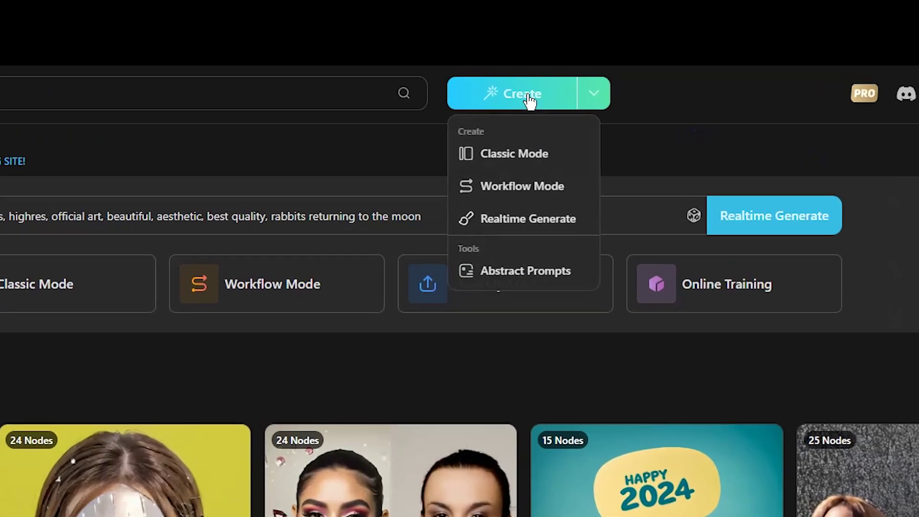
{"action": "left_click", "coordinate": [509, 114]}
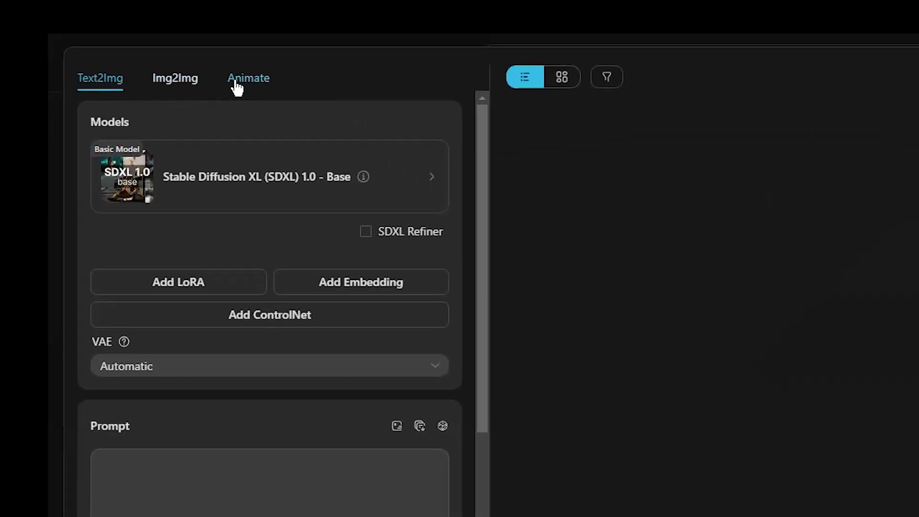
{"action": "left_click", "coordinate": [254, 81]}
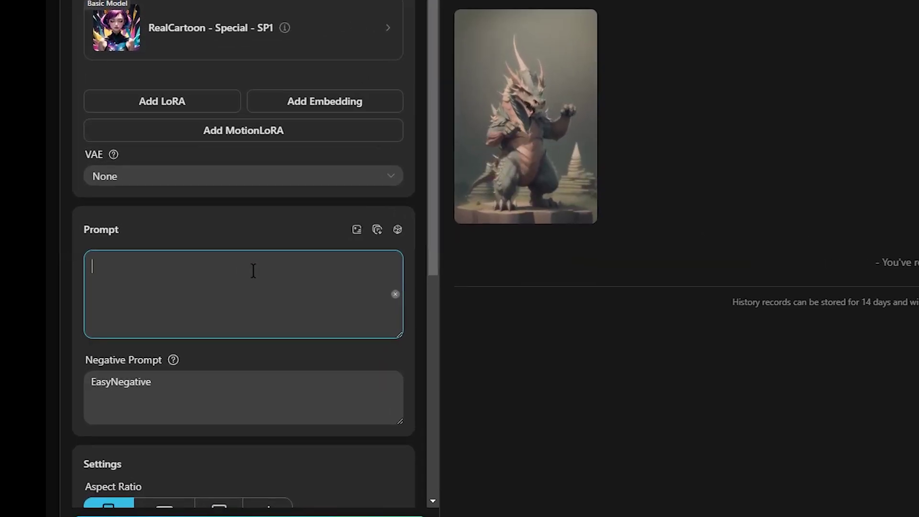
{"action": "left_click", "coordinate": [397, 231]}
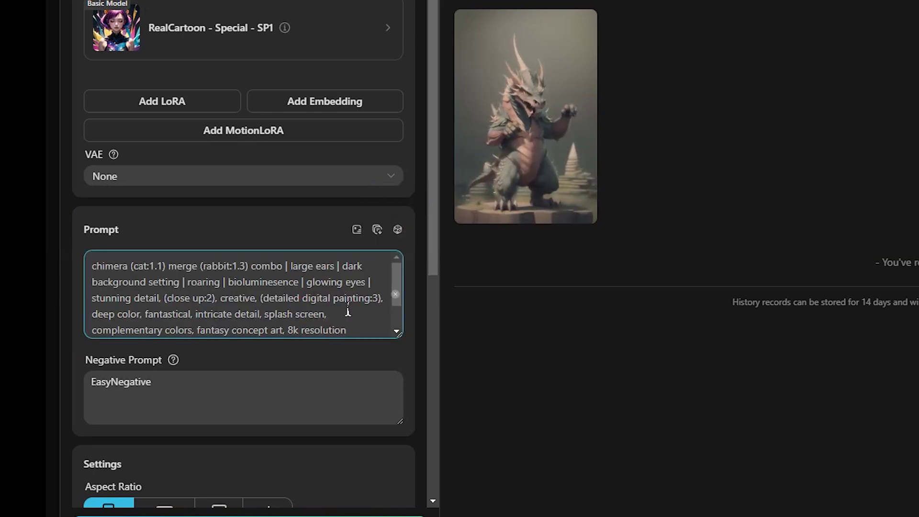
{"action": "key", "text": "ctrl+a"}
{"action": "key", "text": "BackSpace"}
{"action": "key", "text": "ctrl+v"}
Add bad-hands-5, badhandv4, extra hands, extra legs and extra tails to the negative prompt
{"action": "left_click", "coordinate": [202, 380]}
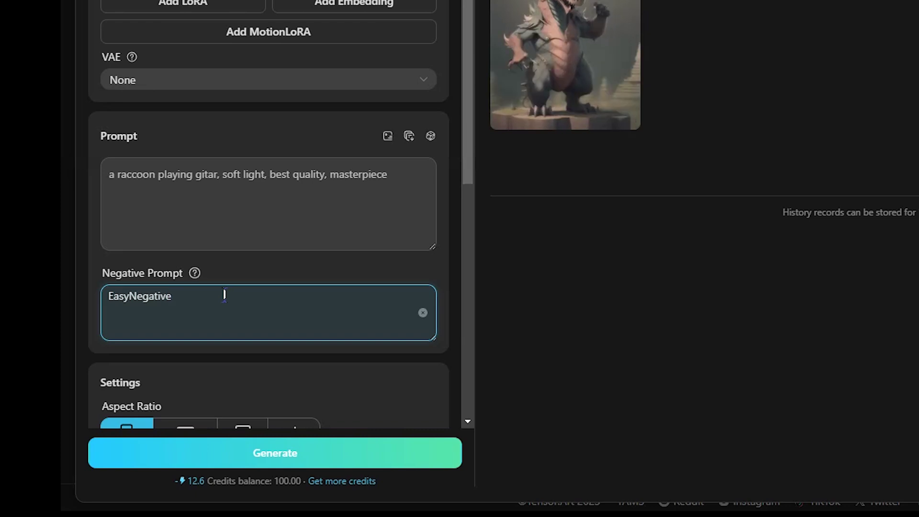
{"action": "mouse_move", "coordinate": [195, 282]}
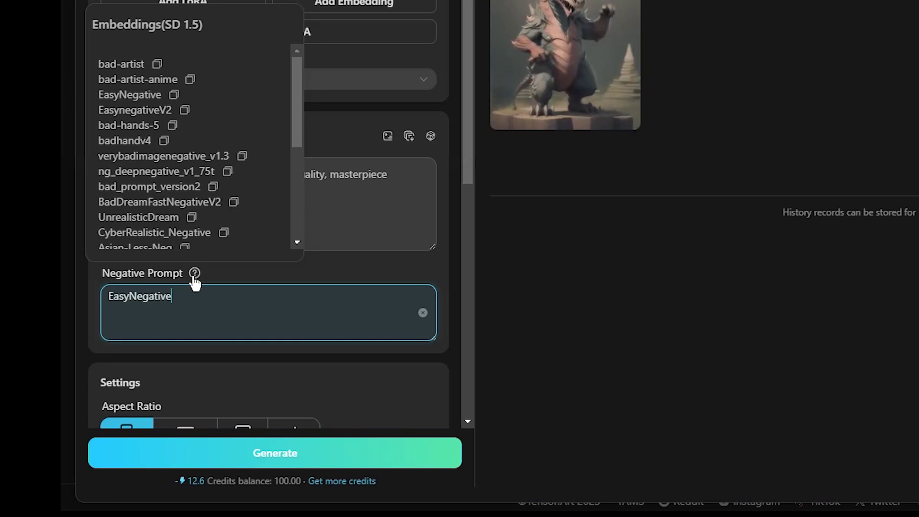
{"action": "type", "text": ", bad-hands-5,"}
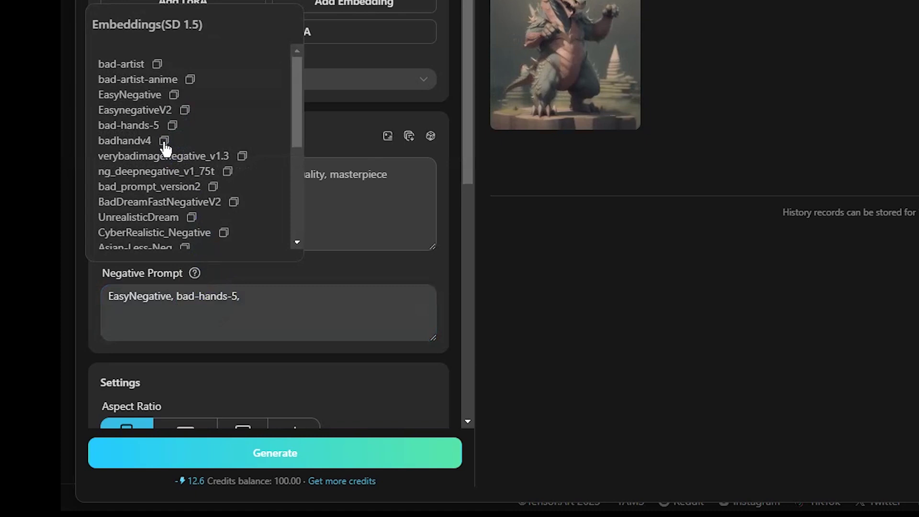
{"action": "left_click", "coordinate": [165, 141]}
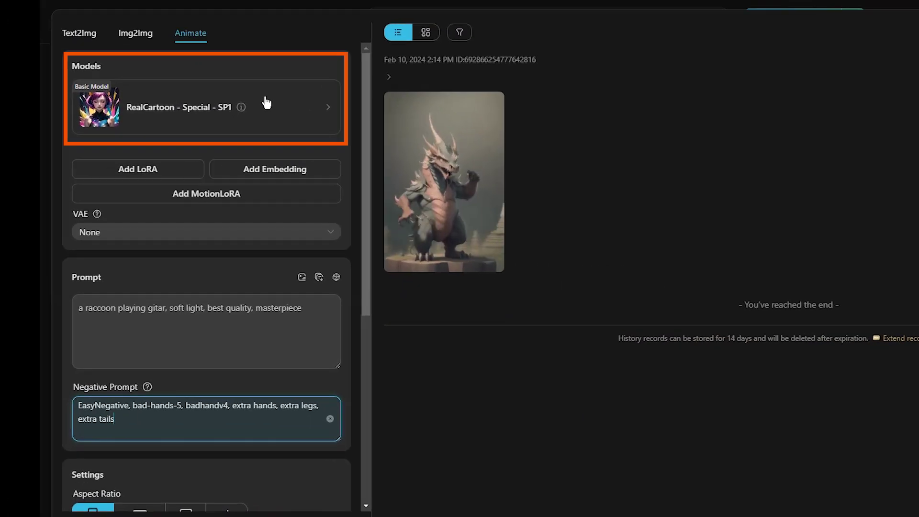
Select Niji 3D Styles from the 3D category as base model, then browse the MotionLoRA options
{"action": "left_click", "coordinate": [262, 99]}
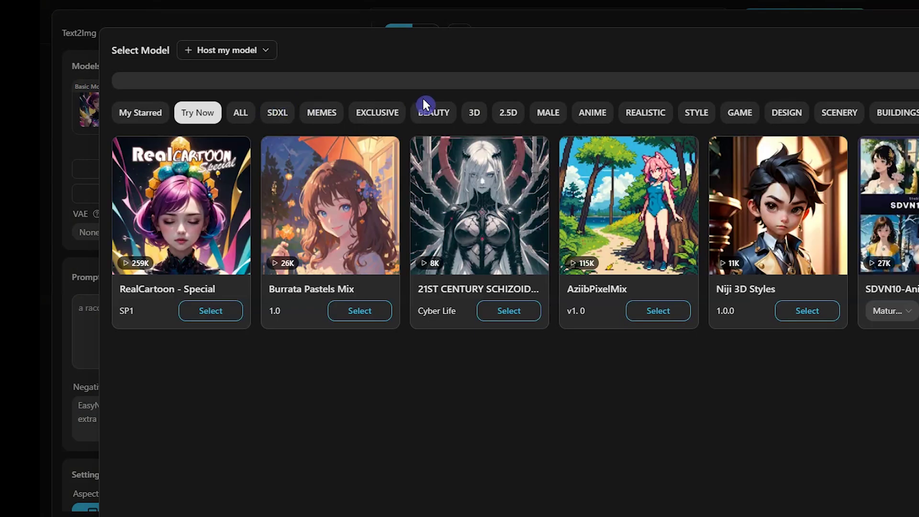
{"action": "left_click", "coordinate": [652, 115]}
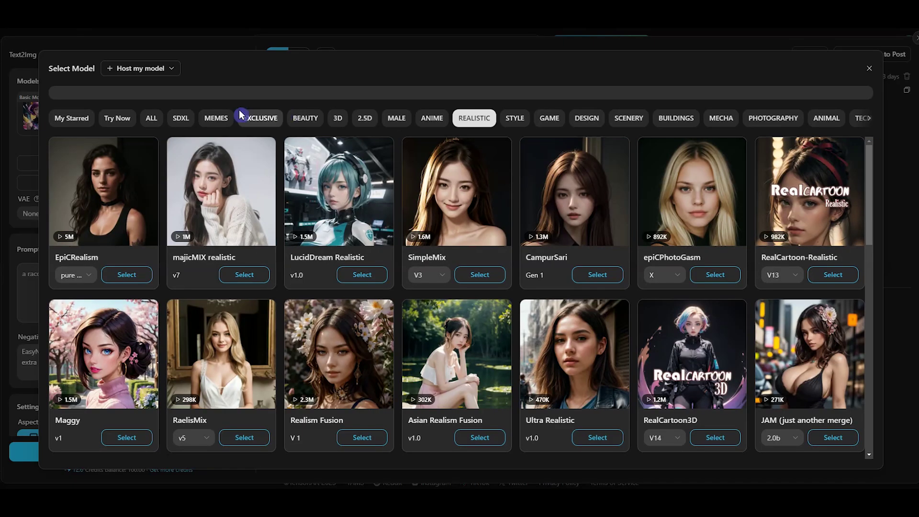
{"action": "left_click", "coordinate": [336, 123]}
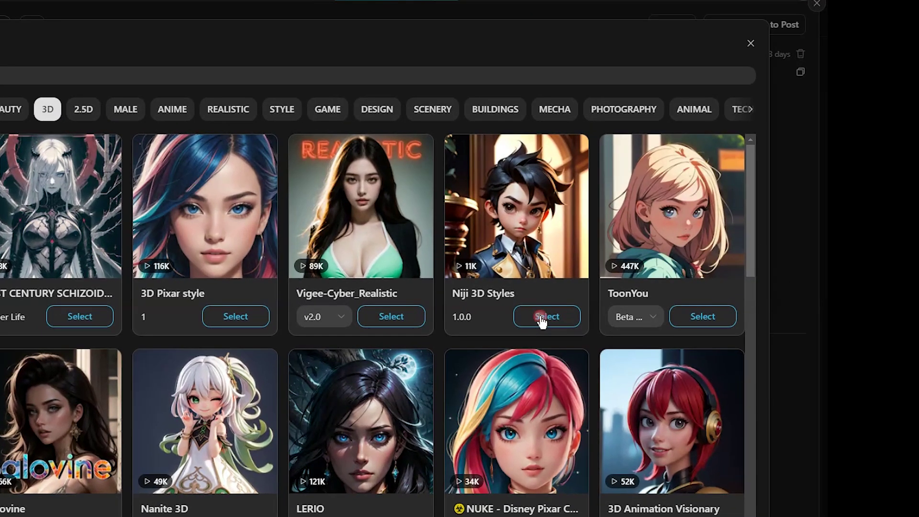
{"action": "left_click", "coordinate": [541, 317]}
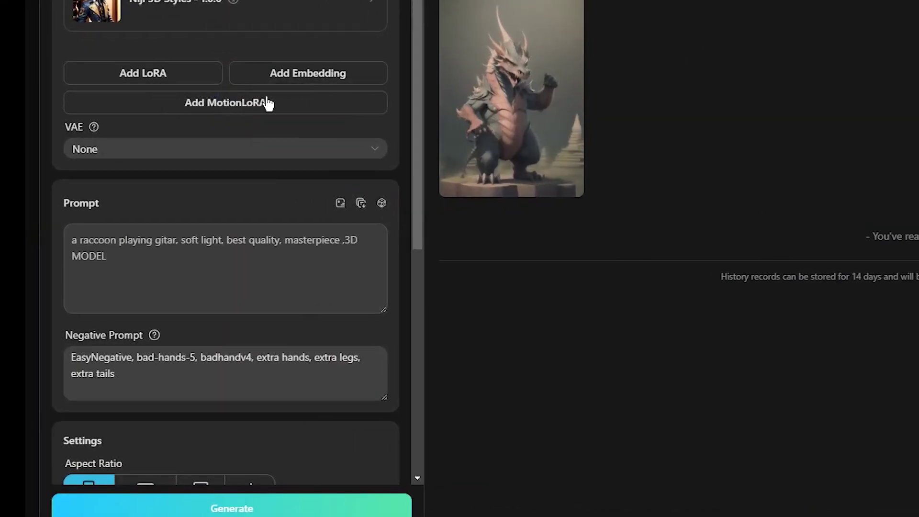
{"action": "left_click", "coordinate": [295, 103]}
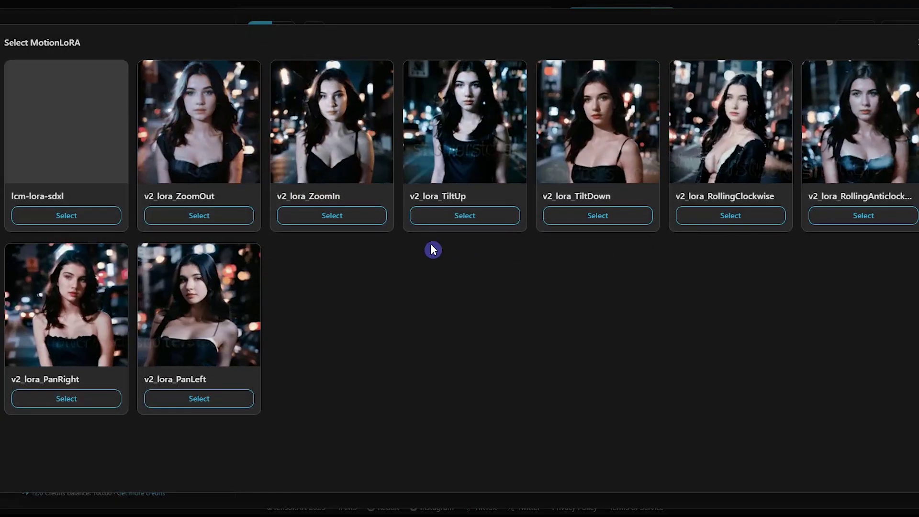
{"action": "key", "text": "Escape"}
Set the animation to a custom 512×512 size
{"action": "left_click", "coordinate": [118, 216]}
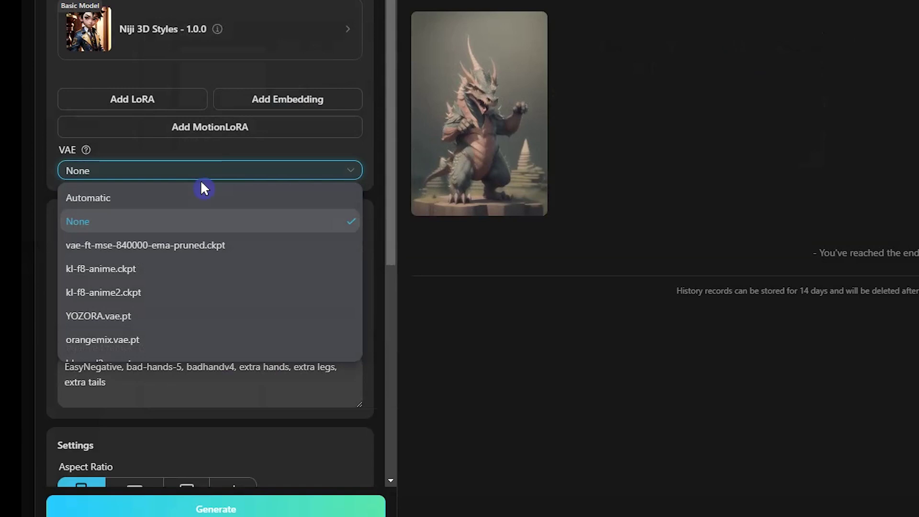
{"action": "scroll", "coordinate": [205, 266], "scroll_direction": "down", "scroll_amount": 3}
{"action": "scroll", "coordinate": [252, 337], "scroll_direction": "down", "scroll_amount": 4}
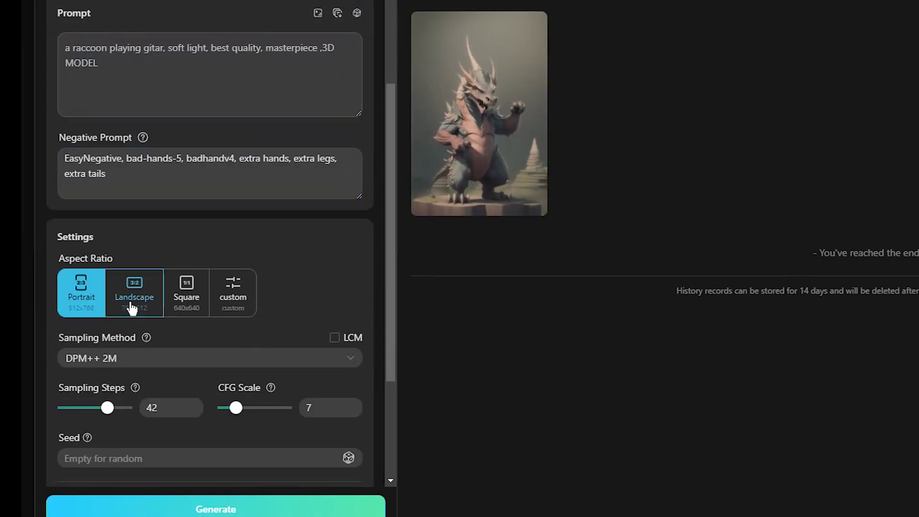
{"action": "left_click", "coordinate": [246, 295]}
{"action": "scroll", "coordinate": [305, 297], "scroll_direction": "down", "scroll_amount": 3}
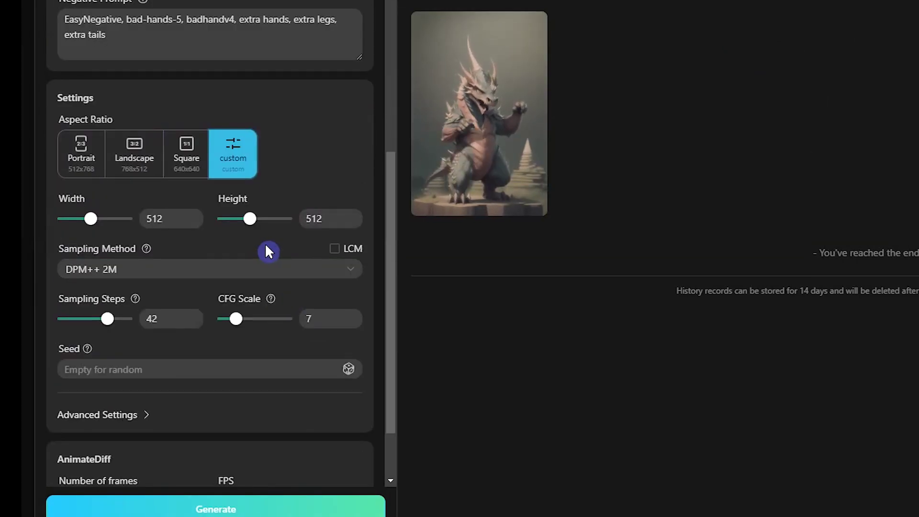
{"action": "scroll", "coordinate": [286, 228], "scroll_direction": "down", "scroll_amount": 2}
Choose the DPM++ 2M Karras sampler with 25 sampling steps
{"action": "left_click", "coordinate": [289, 191]}
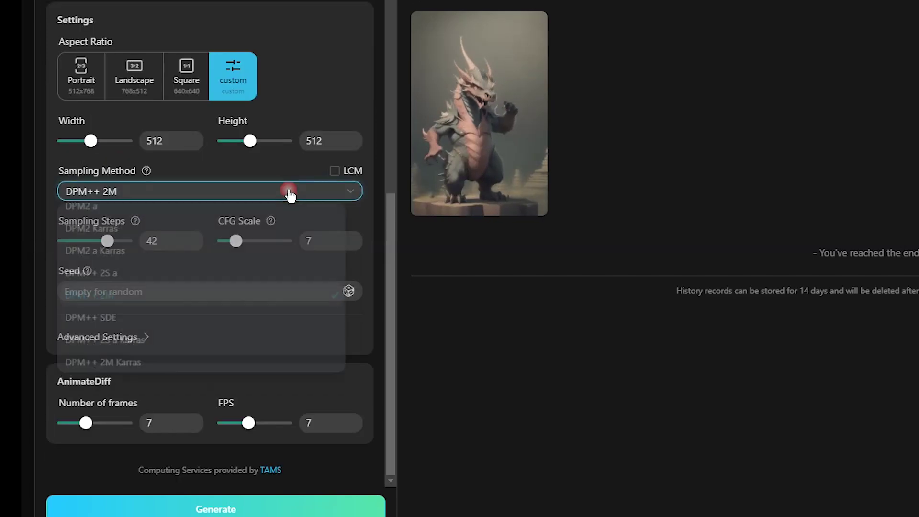
{"action": "scroll", "coordinate": [287, 250], "scroll_direction": "up", "scroll_amount": 5}
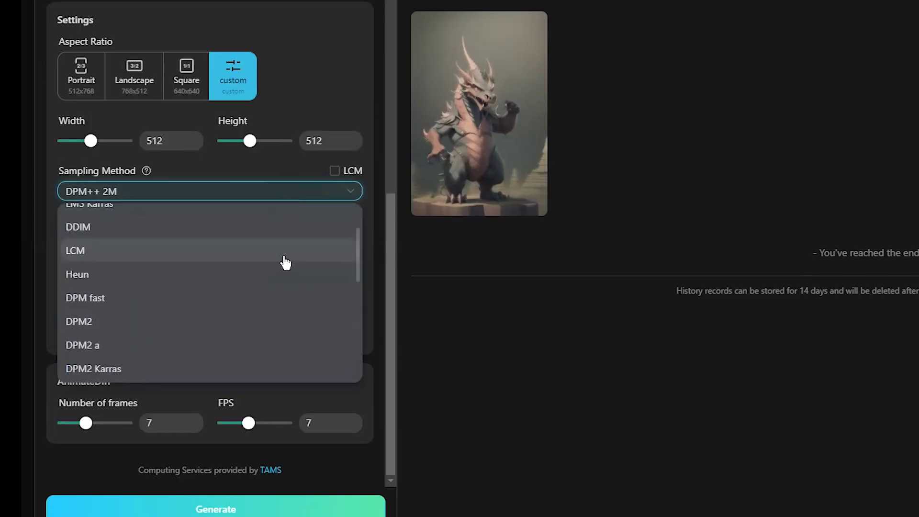
{"action": "scroll", "coordinate": [285, 273], "scroll_direction": "down", "scroll_amount": 5}
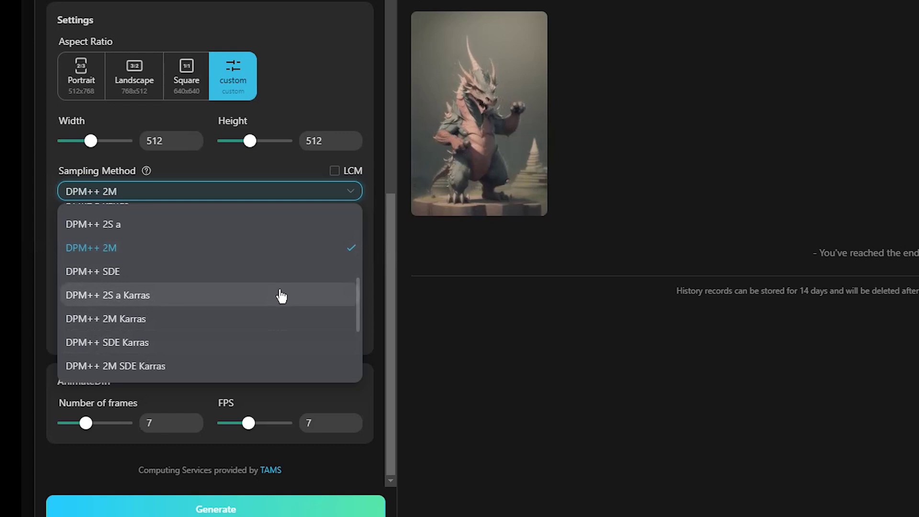
{"action": "left_click", "coordinate": [274, 319]}
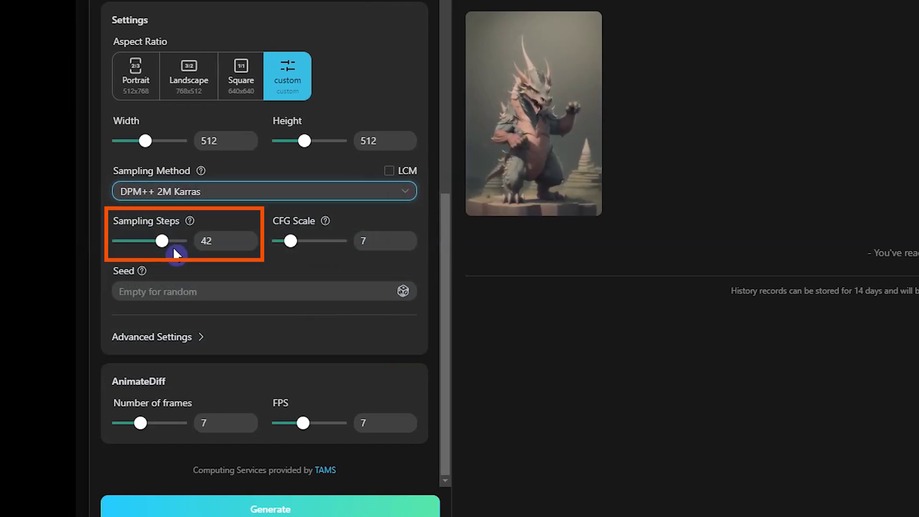
{"action": "left_click", "coordinate": [205, 241]}
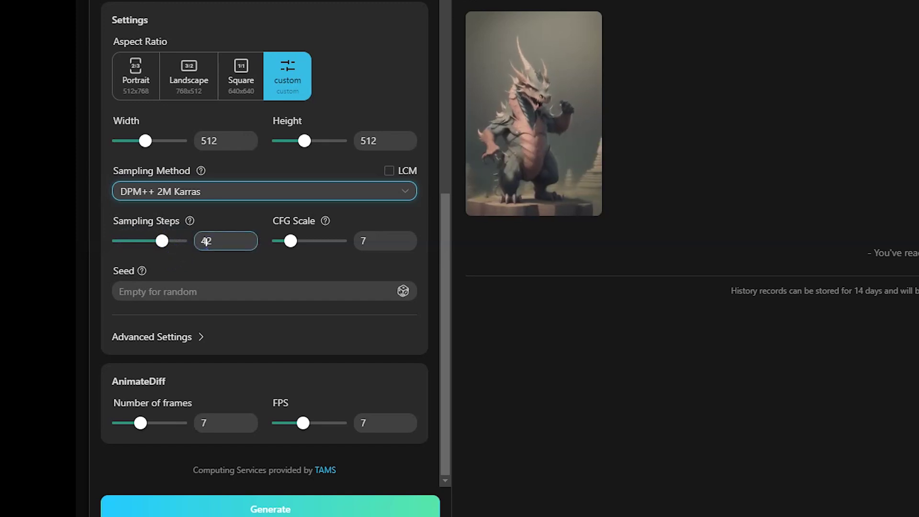
{"action": "left_click", "coordinate": [281, 508]}
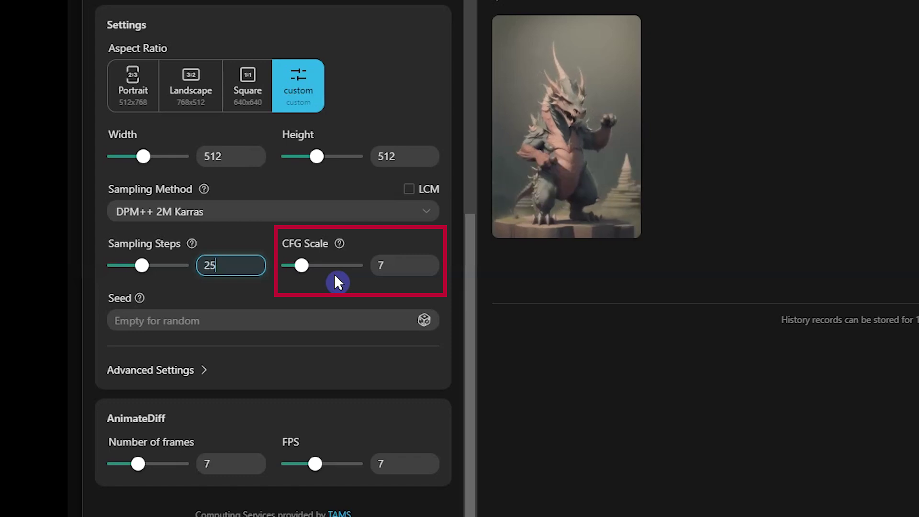
{"action": "left_click", "coordinate": [335, 276]}
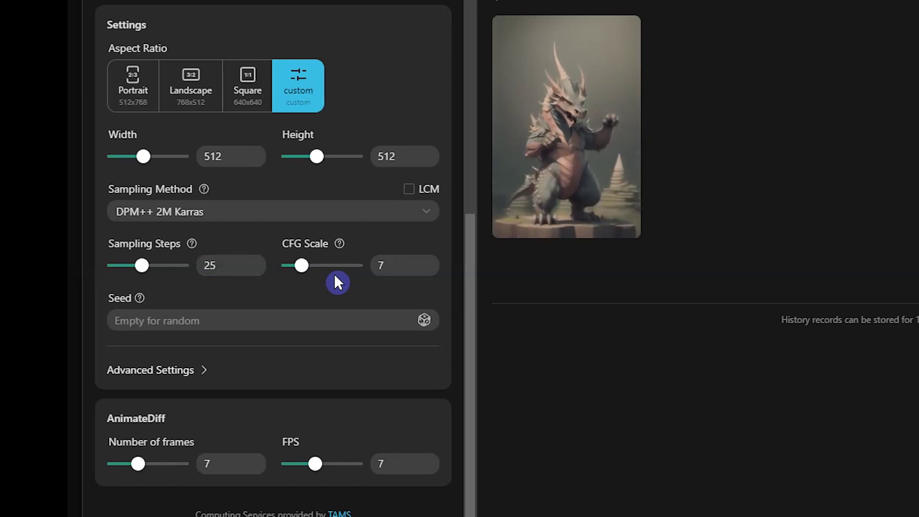
{"action": "left_click", "coordinate": [271, 322]}
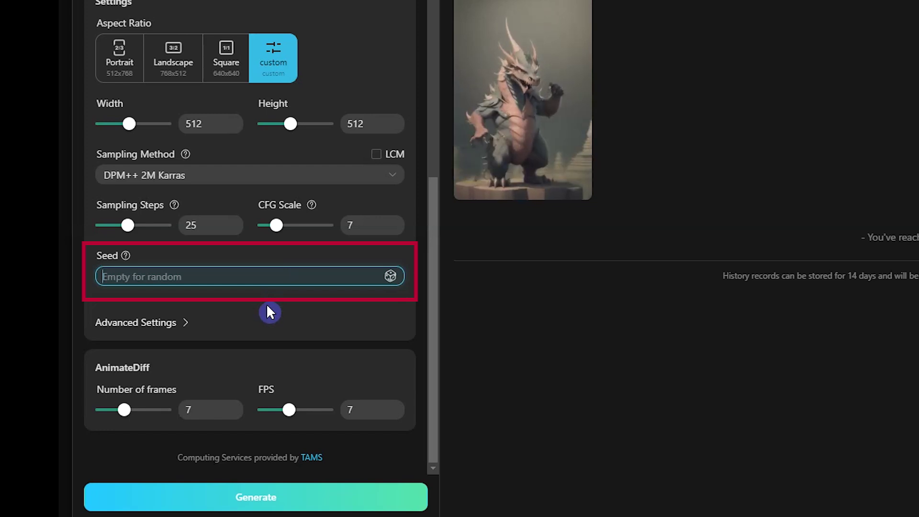
Set Number of frames and FPS to 12 each, then generate the raccoon animation
{"action": "left_click_drag", "start_coordinate": [124, 409], "coordinate": [147, 411]}
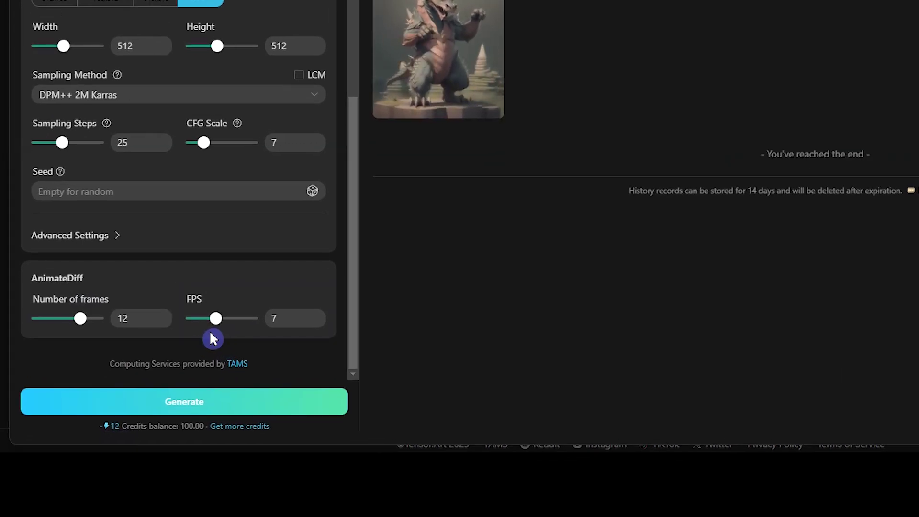
{"action": "left_click_drag", "start_coordinate": [216, 319], "coordinate": [235, 320]}
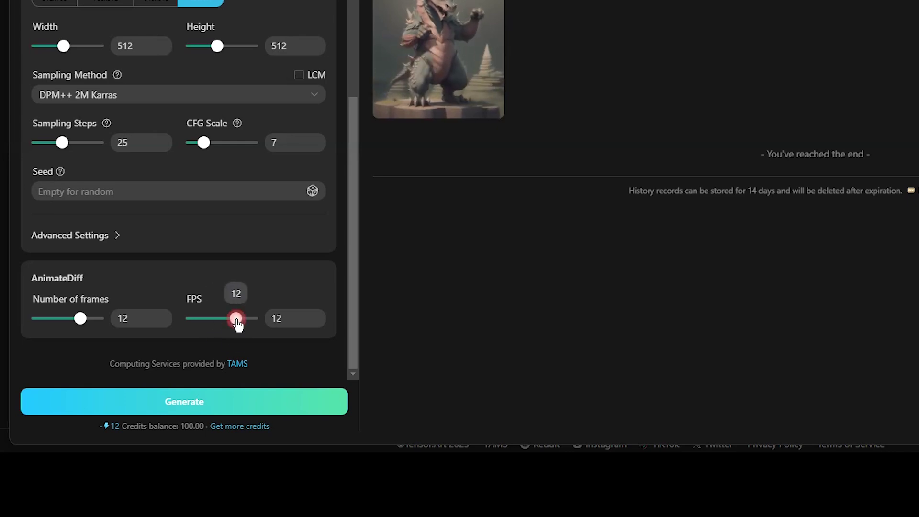
{"action": "left_click", "coordinate": [252, 407]}
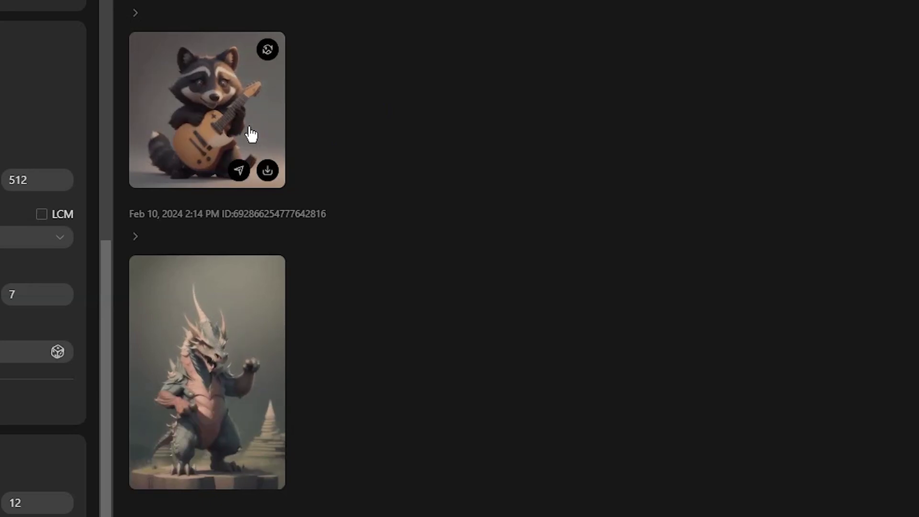
Preview the raccoon-playing-guitar result at the top of the history panel
{"action": "mouse_move", "coordinate": [251, 134]}
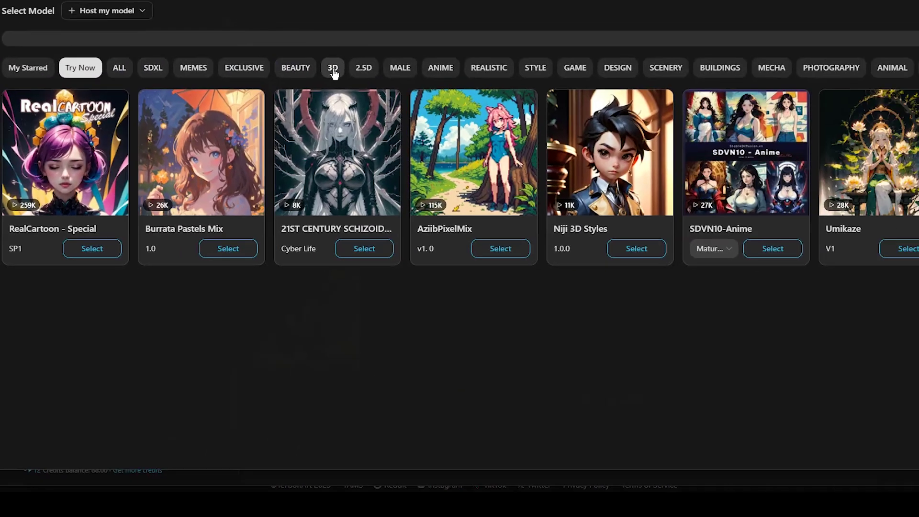
Check the model picker and the finished blond girl-in-forest animation results
{"action": "left_click", "coordinate": [332, 67]}
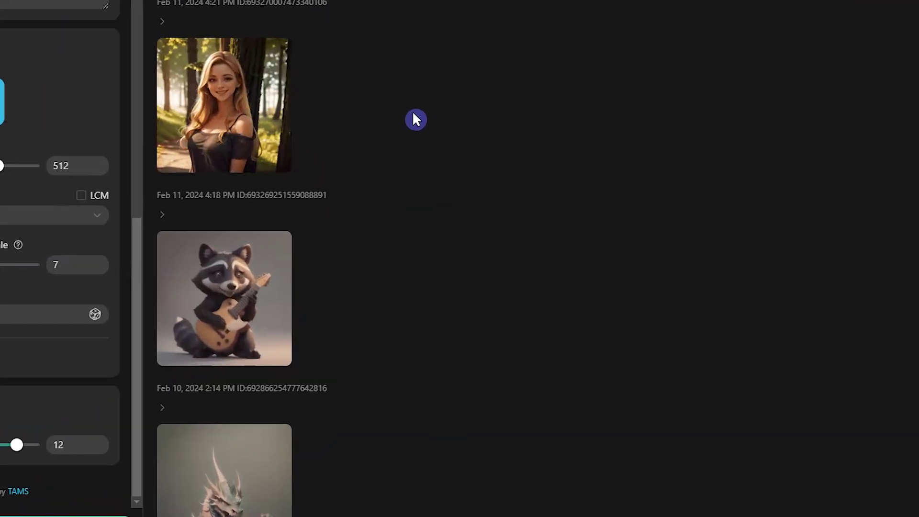
{"action": "mouse_move", "coordinate": [321, 144]}
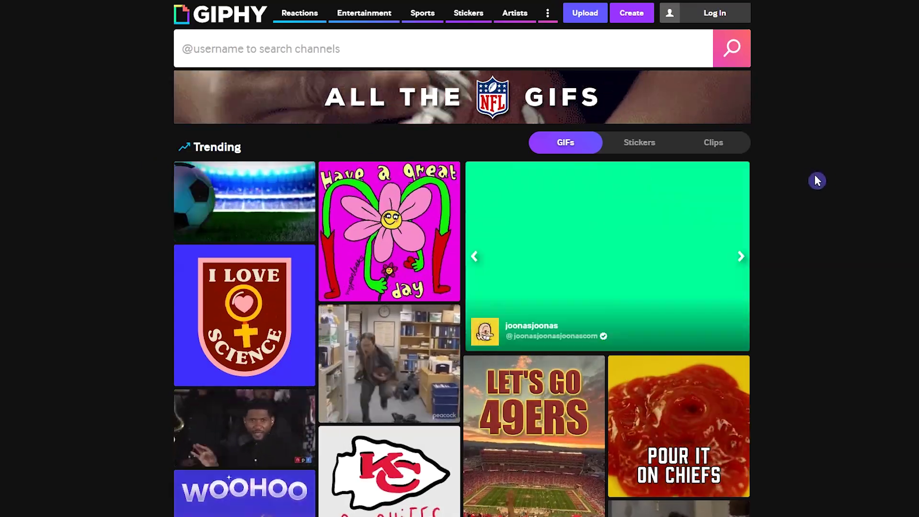
Browse GIPHY's trending GIFs, then switch to trending stickers
{"action": "scroll", "coordinate": [809, 185], "scroll_direction": "down", "scroll_amount": 10}
{"action": "scroll", "coordinate": [799, 184], "scroll_direction": "down", "scroll_amount": 4}
{"action": "scroll", "coordinate": [799, 184], "scroll_direction": "up", "scroll_amount": 12}
{"action": "left_click", "coordinate": [638, 142]}
{"action": "scroll", "coordinate": [775, 188], "scroll_direction": "down", "scroll_amount": 8}
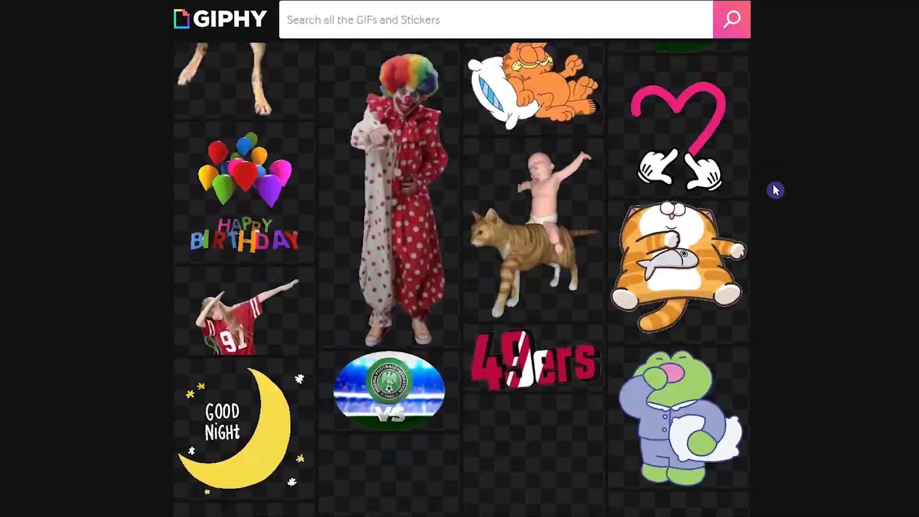
{"action": "scroll", "coordinate": [775, 190], "scroll_direction": "up", "scroll_amount": 4}
{"action": "scroll", "coordinate": [775, 189], "scroll_direction": "up", "scroll_amount": 5}
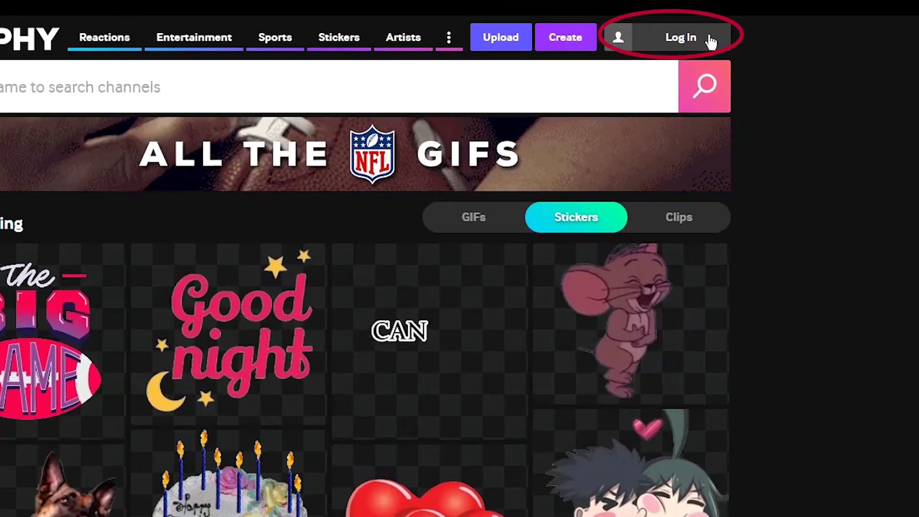
Go through GIPHY's log-in and sign-up pages, then open GIPHY Create
{"action": "left_click", "coordinate": [730, 19]}
{"action": "left_click", "coordinate": [245, 214]}
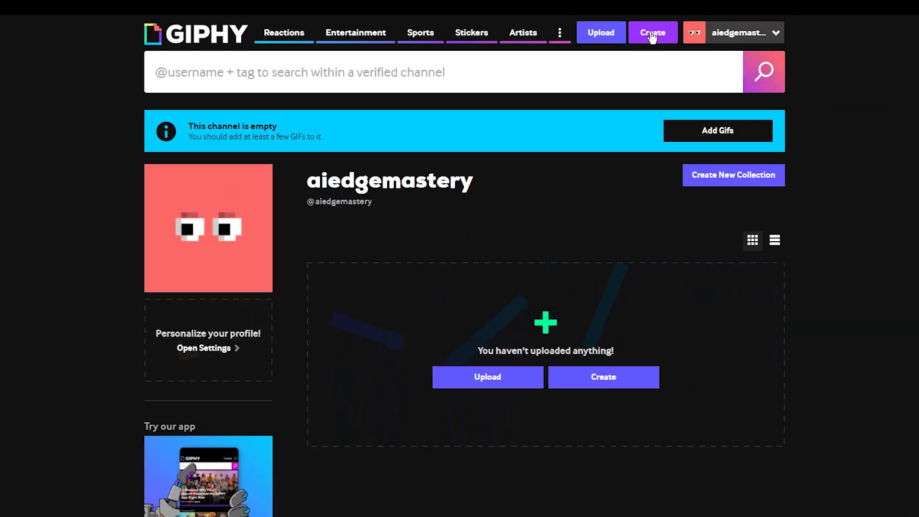
{"action": "left_click", "coordinate": [651, 34]}
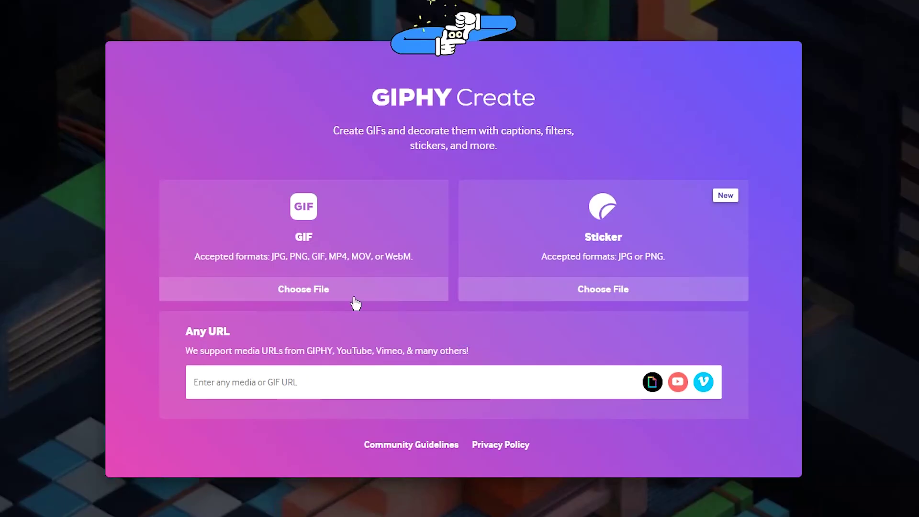
Load the dragon clip and look over the caption, sticker, filter and crop panels
{"action": "left_click", "coordinate": [518, 308]}
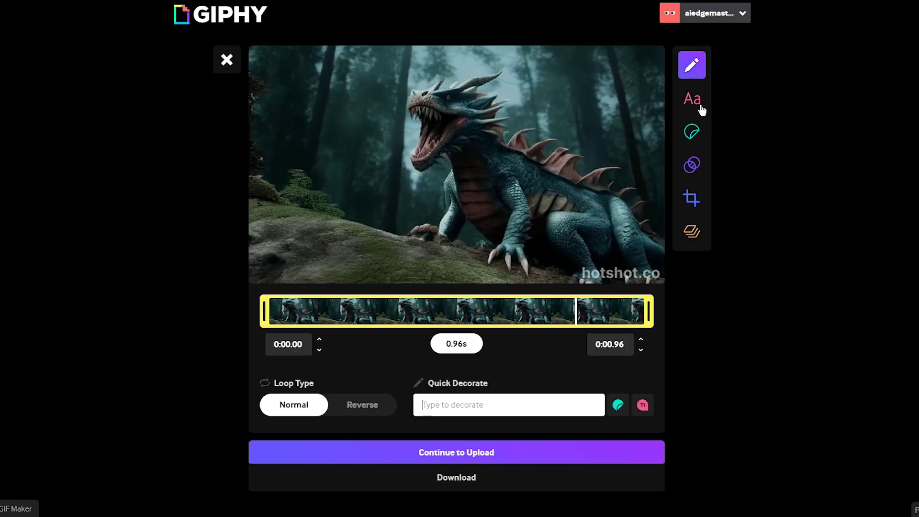
{"action": "left_click", "coordinate": [696, 101]}
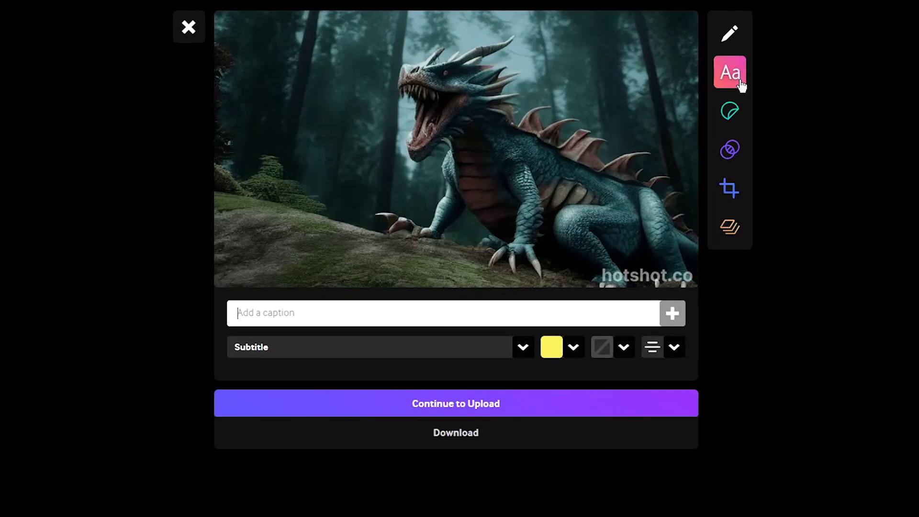
{"action": "left_click", "coordinate": [732, 114]}
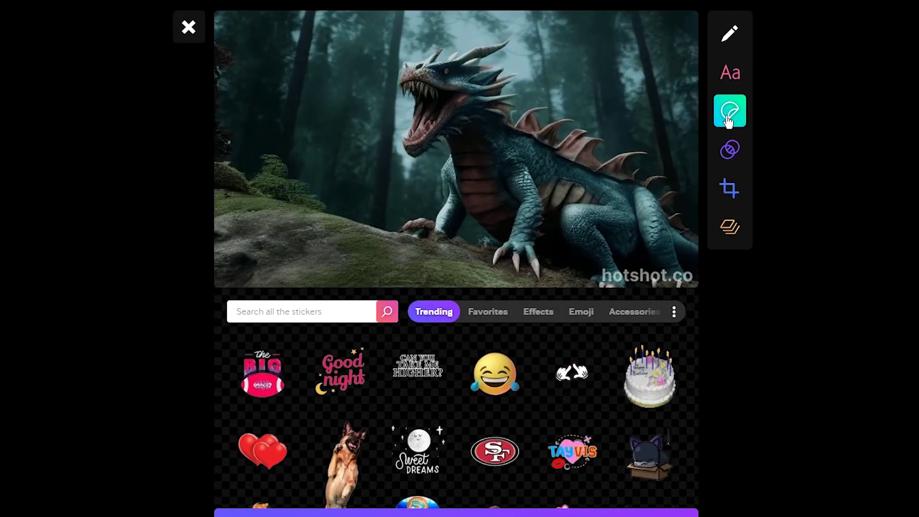
{"action": "left_click", "coordinate": [731, 152]}
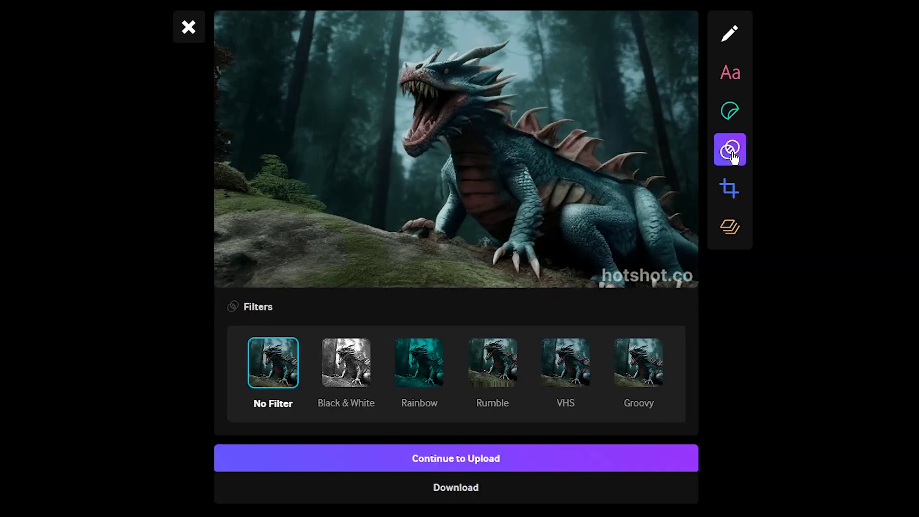
{"action": "left_click", "coordinate": [729, 189]}
{"action": "left_click", "coordinate": [729, 111]}
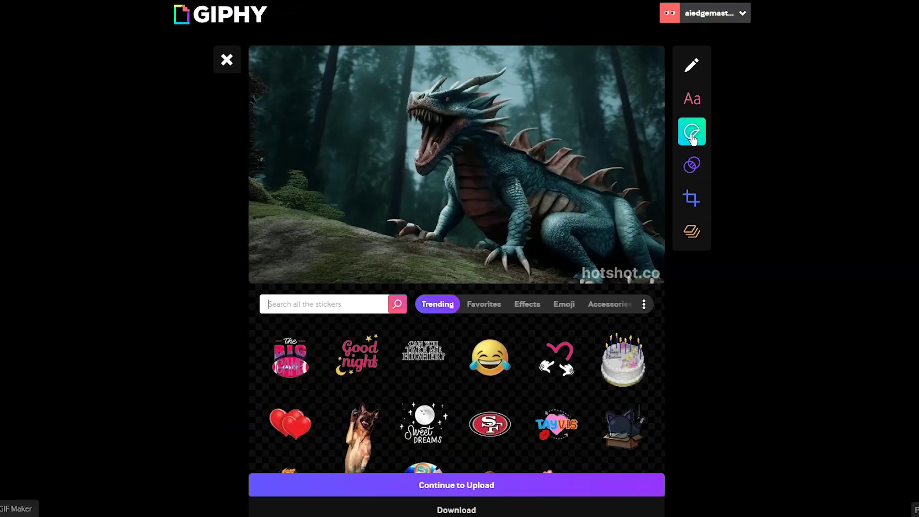
Browse the sticker categories and place an Effects explosion sticker, resized at the dragon's mouth
{"action": "left_click", "coordinate": [527, 304]}
{"action": "left_click", "coordinate": [563, 304]}
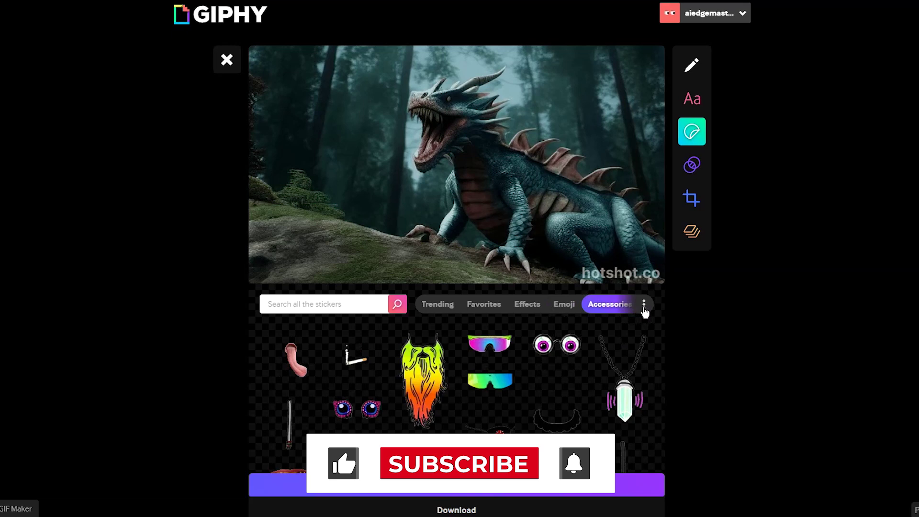
{"action": "left_click", "coordinate": [643, 306]}
{"action": "left_click", "coordinate": [606, 256]}
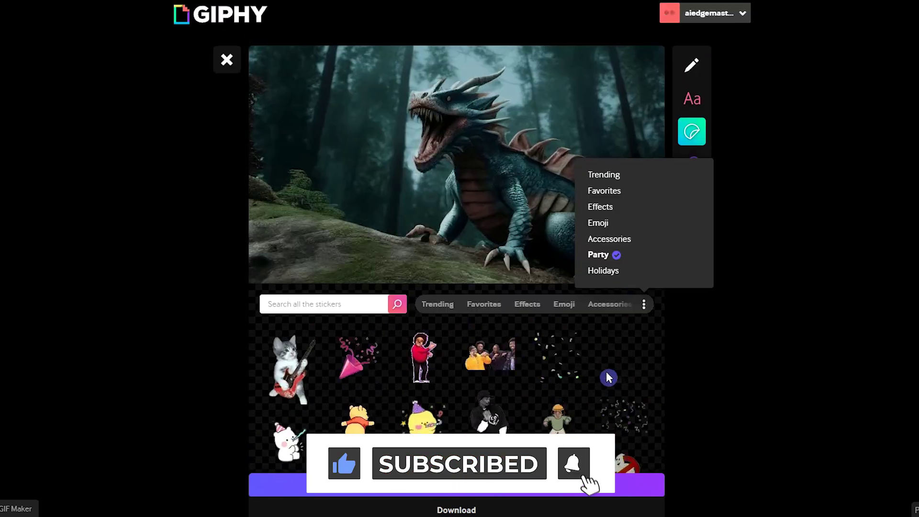
{"action": "left_click", "coordinate": [603, 271]}
{"action": "scroll", "coordinate": [608, 373], "scroll_direction": "down", "scroll_amount": 3}
{"action": "left_click", "coordinate": [527, 304]}
{"action": "scroll", "coordinate": [619, 361], "scroll_direction": "down", "scroll_amount": 2}
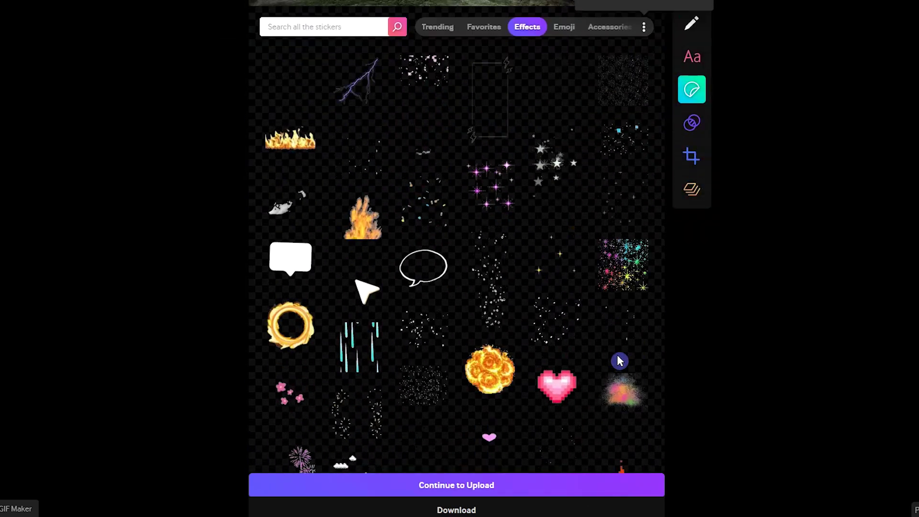
{"action": "scroll", "coordinate": [619, 360], "scroll_direction": "down", "scroll_amount": 1}
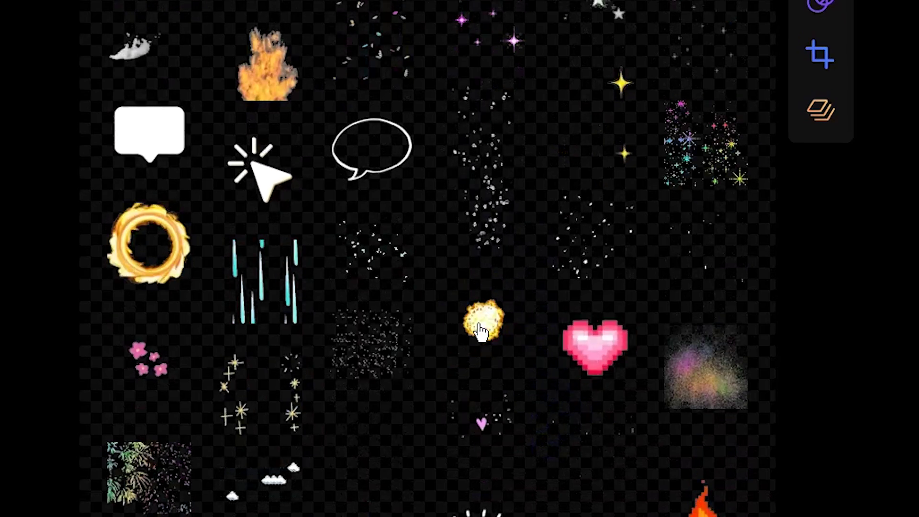
{"action": "left_click", "coordinate": [481, 330]}
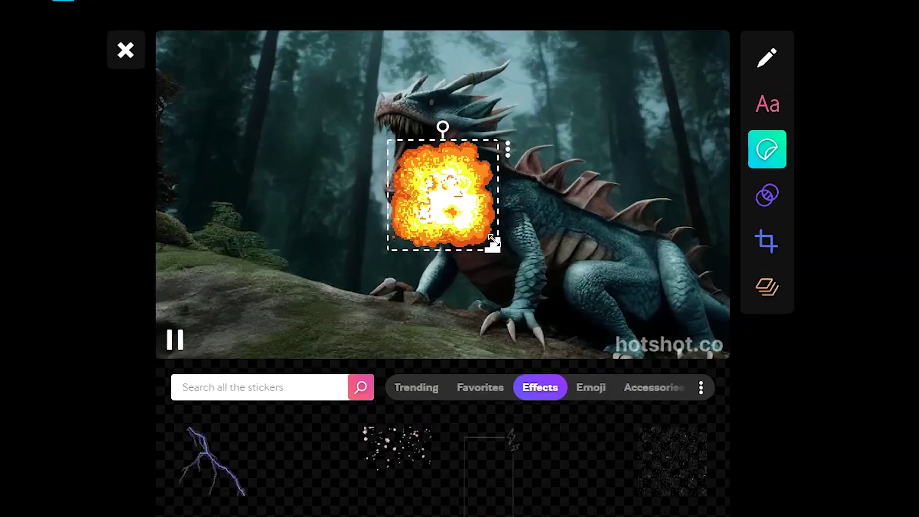
{"action": "left_click_drag", "start_coordinate": [491, 238], "coordinate": [505, 259]}
{"action": "left_click", "coordinate": [520, 137]}
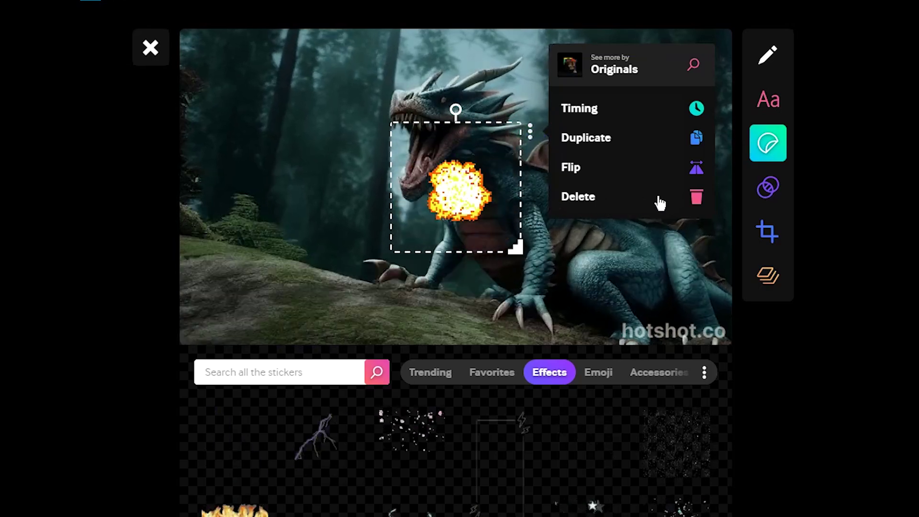
Compare filters, apply Rumble at 37% intensity, and download the GIF
{"action": "left_click", "coordinate": [767, 186]}
{"action": "left_click", "coordinate": [341, 449]}
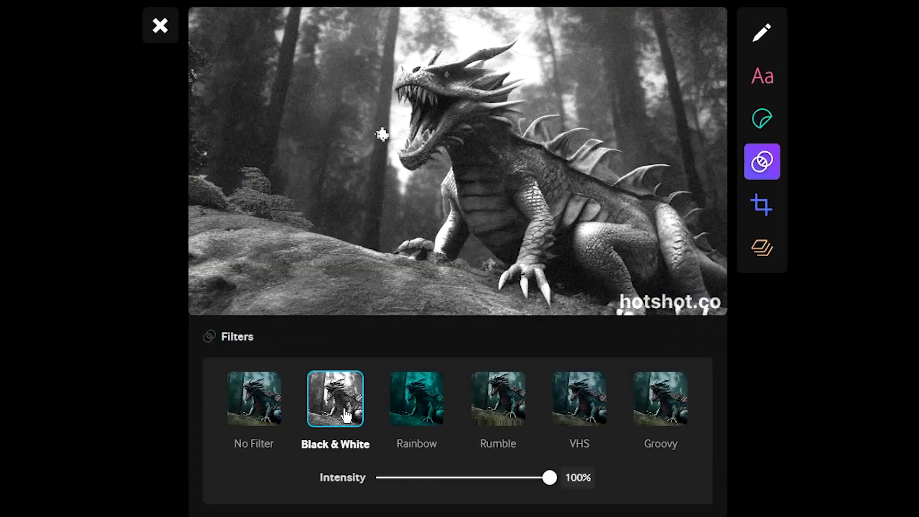
{"action": "left_click", "coordinate": [427, 405]}
{"action": "left_click", "coordinate": [511, 407]}
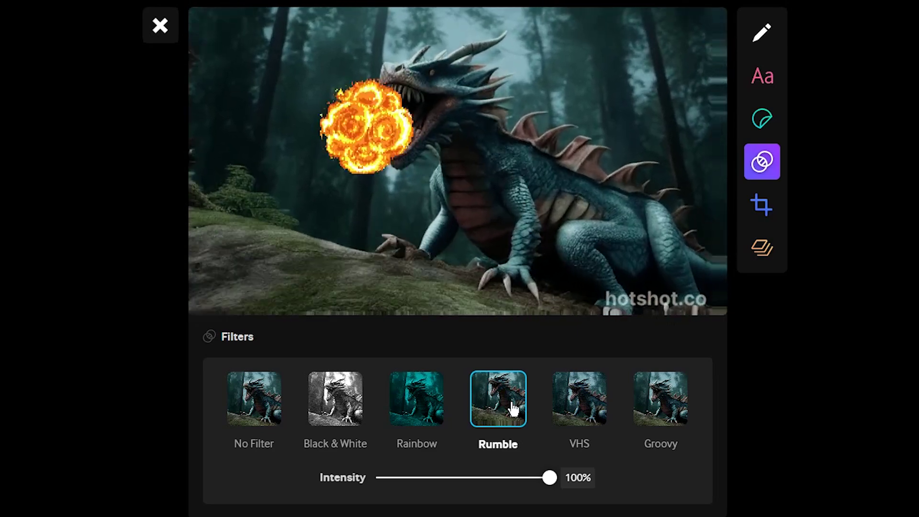
{"action": "left_click", "coordinate": [586, 404]}
{"action": "left_click", "coordinate": [663, 411]}
{"action": "left_click", "coordinate": [497, 402]}
{"action": "left_click_drag", "start_coordinate": [549, 477], "coordinate": [439, 477]}
{"action": "left_click", "coordinate": [534, 438]}
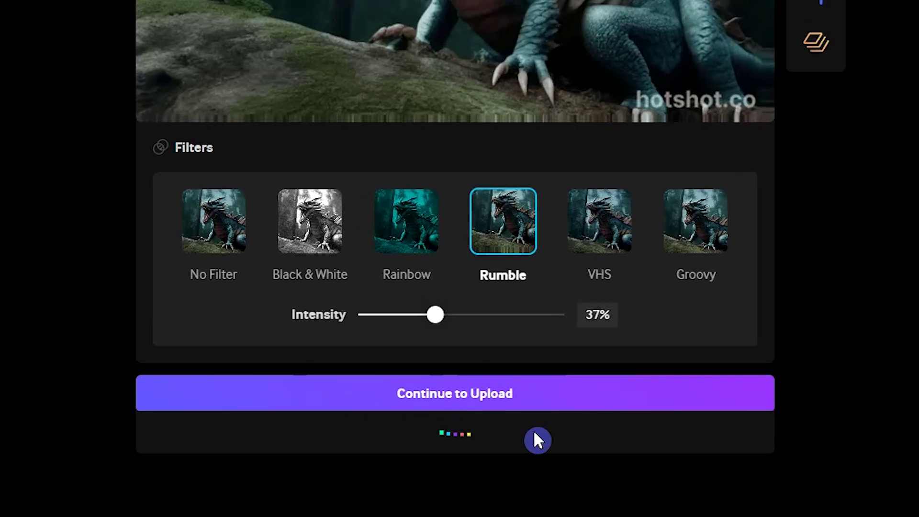